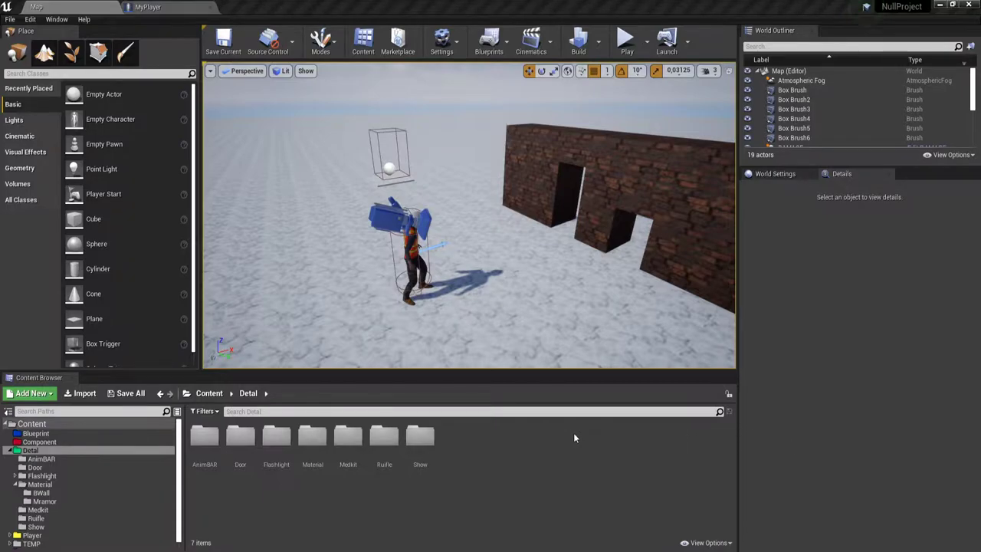
In the Show folder, create a new material and name it Show.
double_click(426, 441)
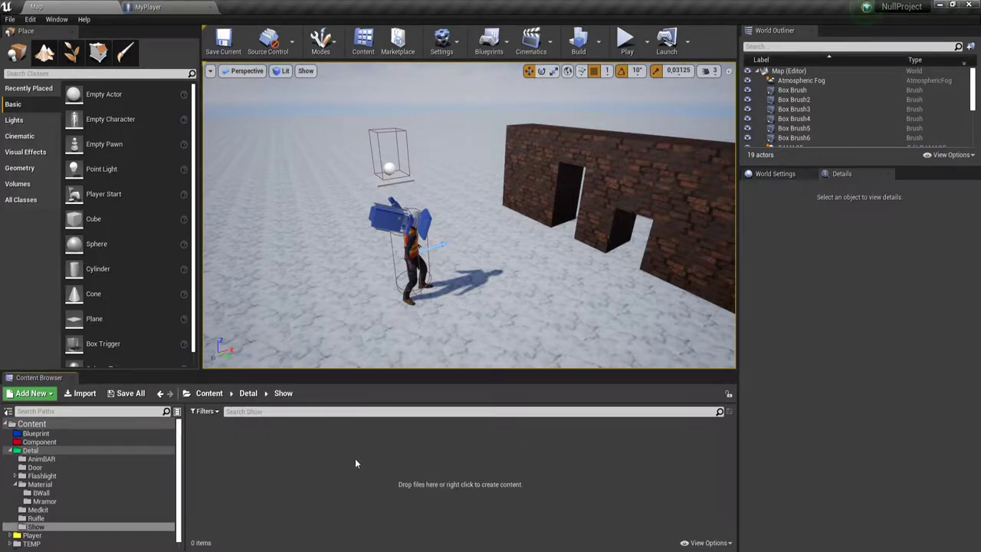
right_click(295, 471)
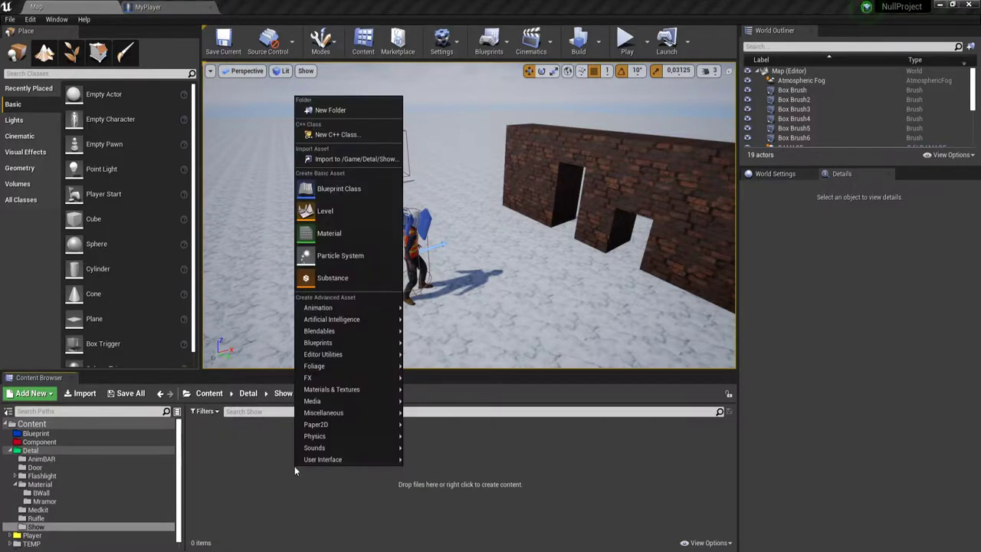
mouse_move(331, 393)
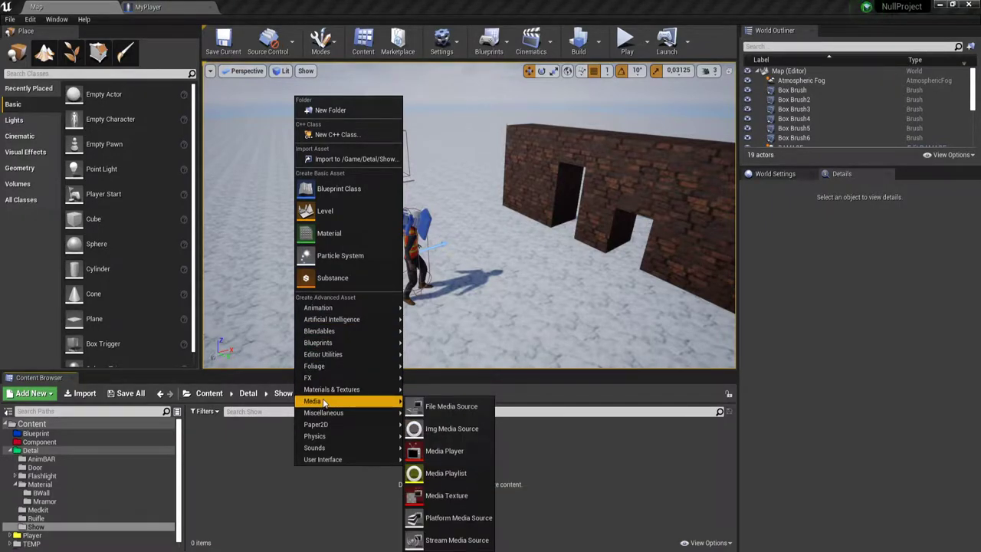
click(341, 234)
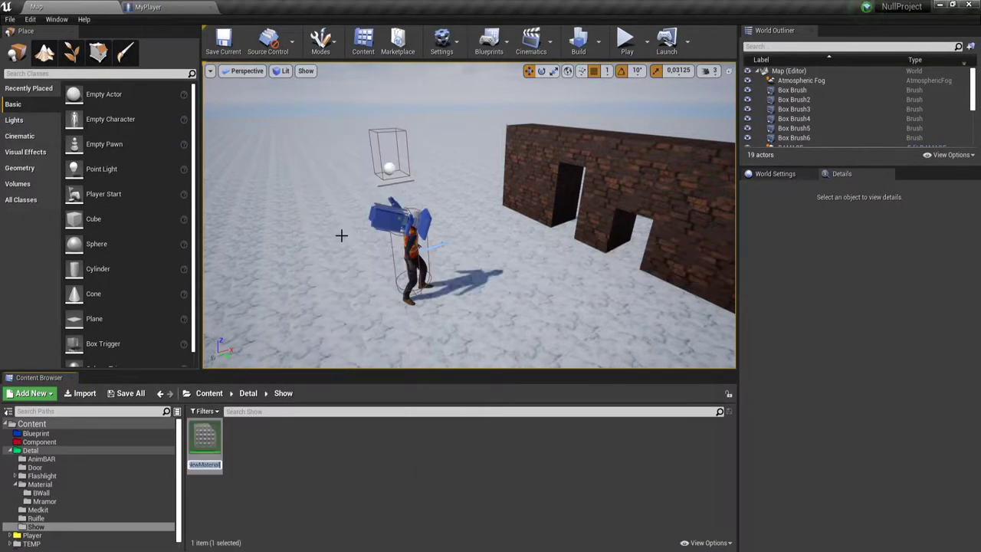
key(BackSpace)
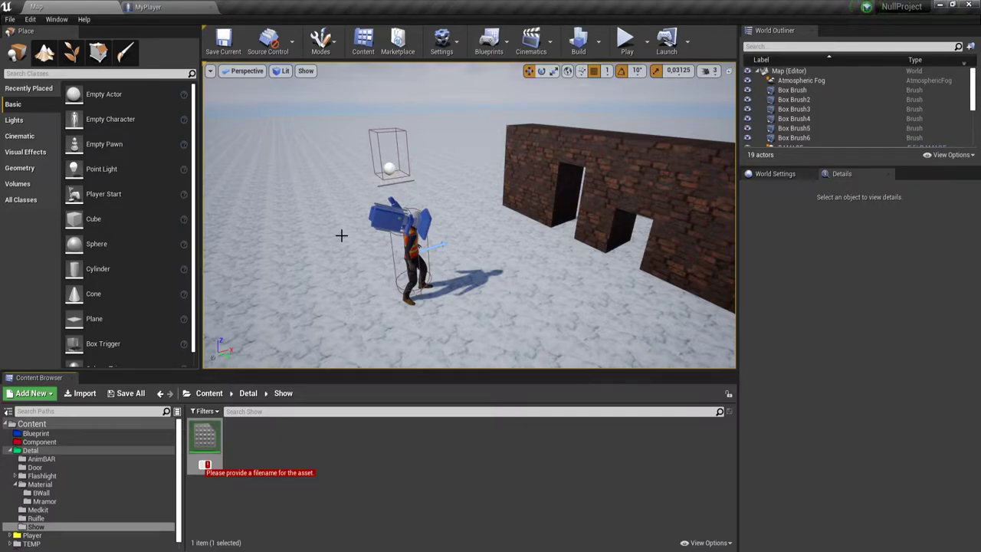
text(Show)
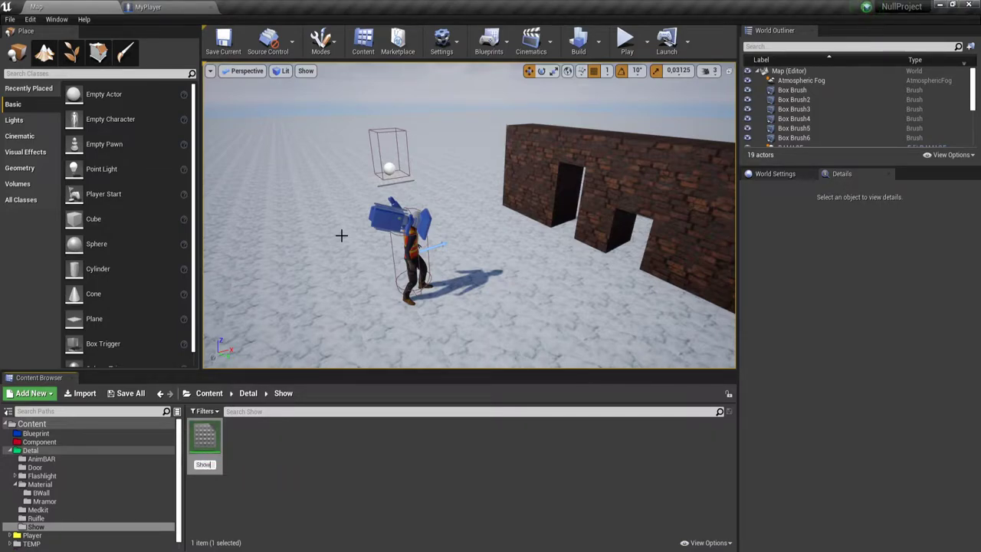
key(Return)
Rename the material from Show to MAT_Show.
key(F2)
key(Return)
key(F2)
key(Home)
text(Ma)
text(t_)
key(Return)
key(BackSpace)
text(AT_)
key(Return)
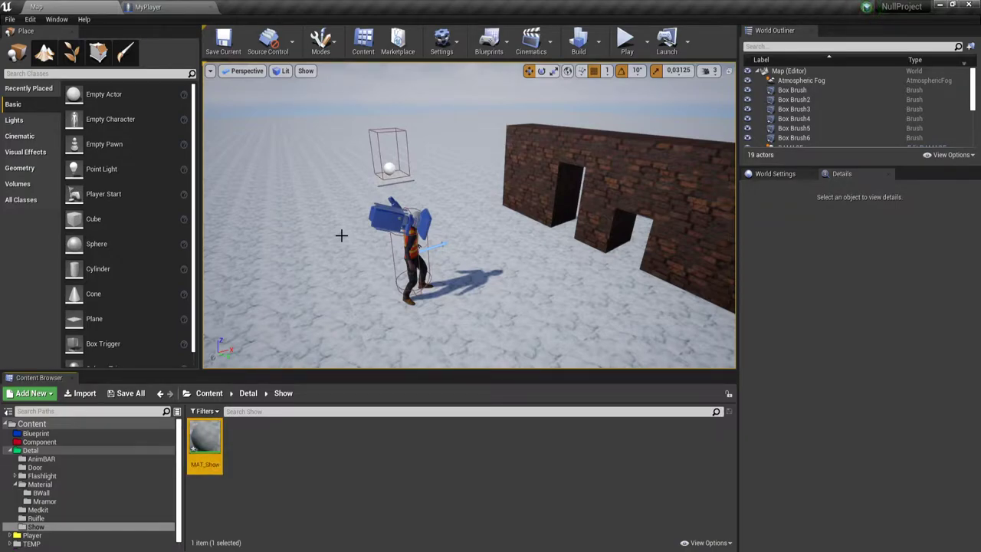
click(253, 449)
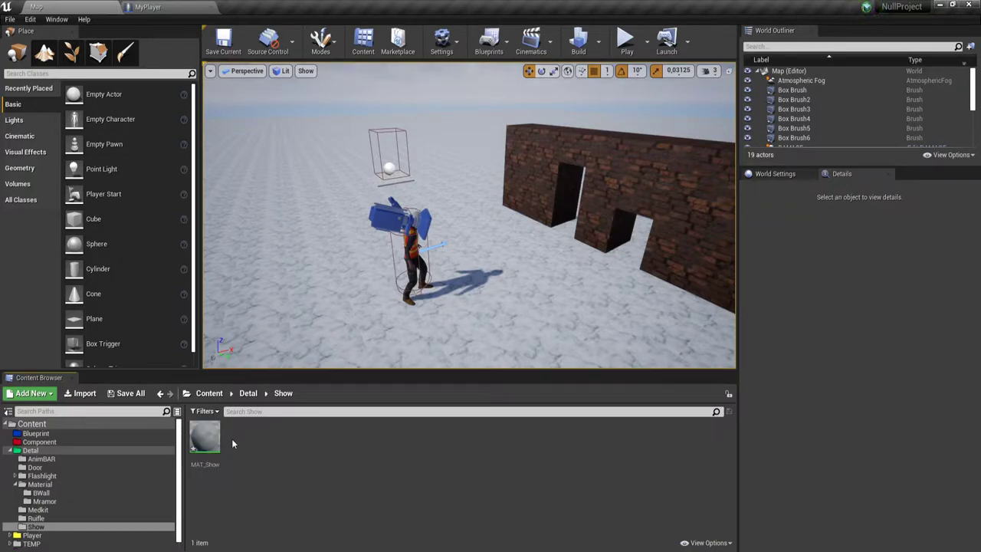
Open MAT_Show in the material editor and shift its result node to the right.
mouse_move(213, 432)
drag(213, 432, 425, 356)
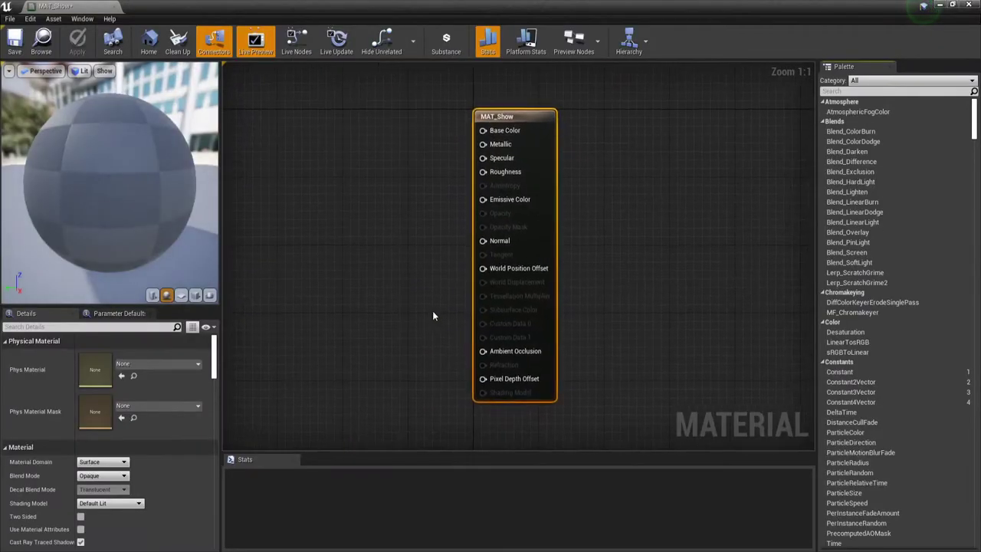
drag(527, 111, 658, 110)
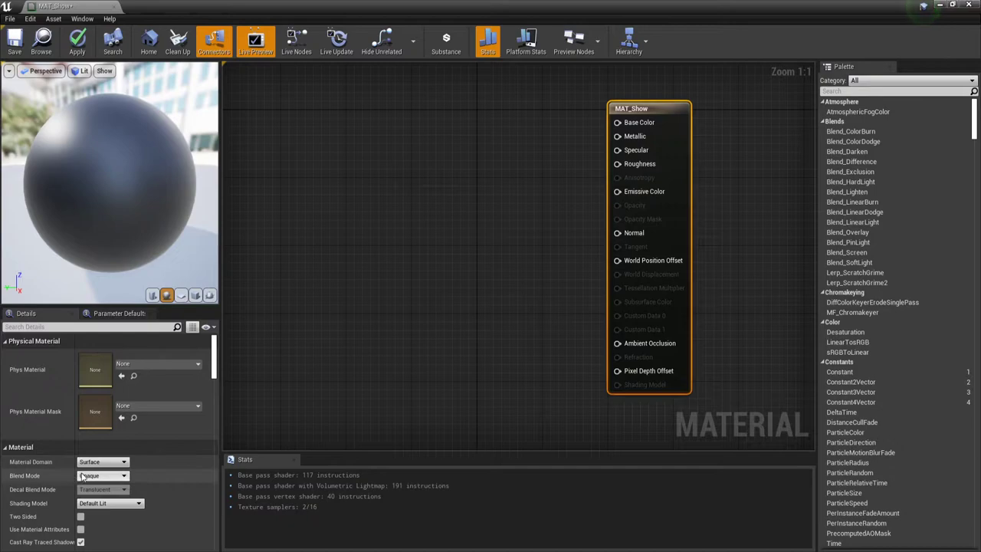
Set MAT_Show's Blend Mode to Translucent and Shading Model to Unlit.
click(108, 476)
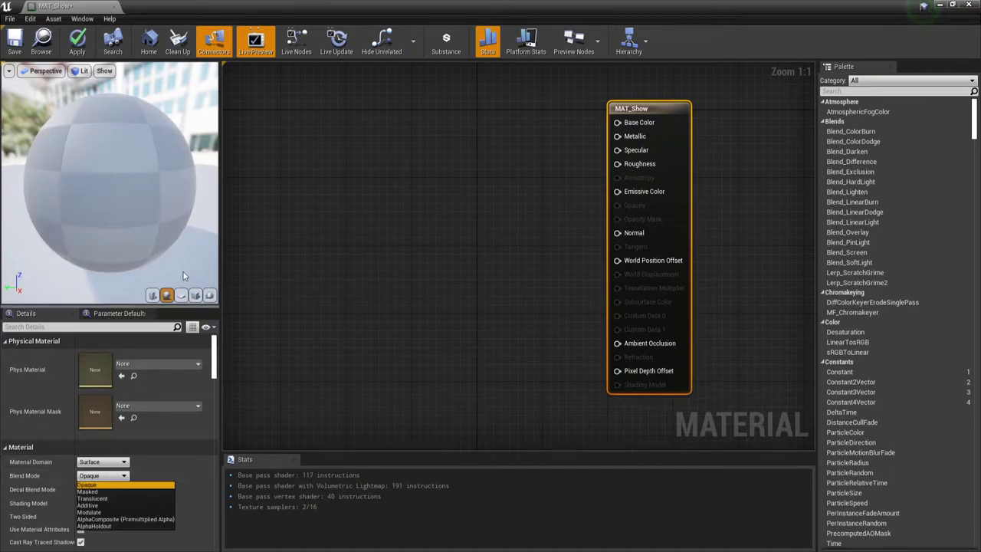
mouse_move(122, 306)
mouse_down()
mouse_move(133, 213)
mouse_move(131, 243)
mouse_up()
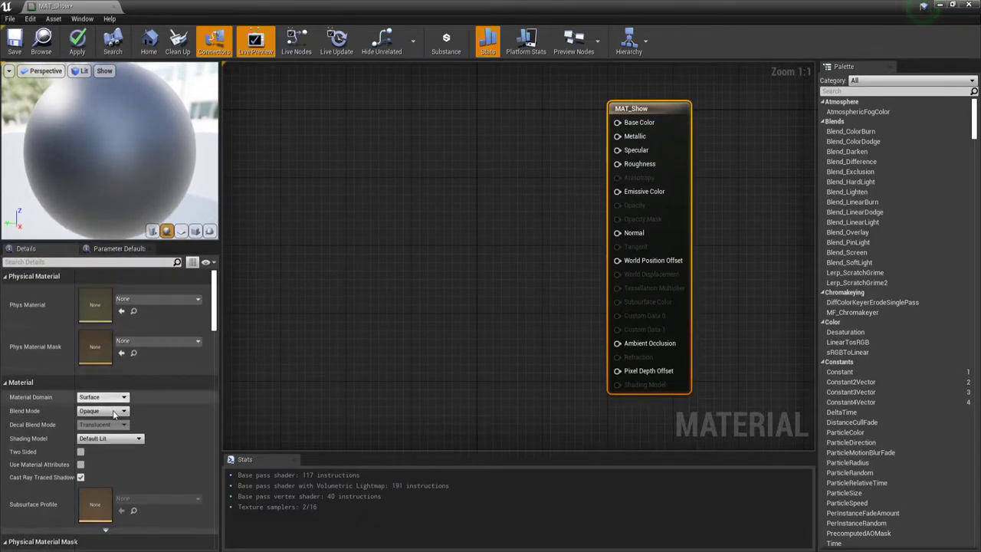
click(112, 415)
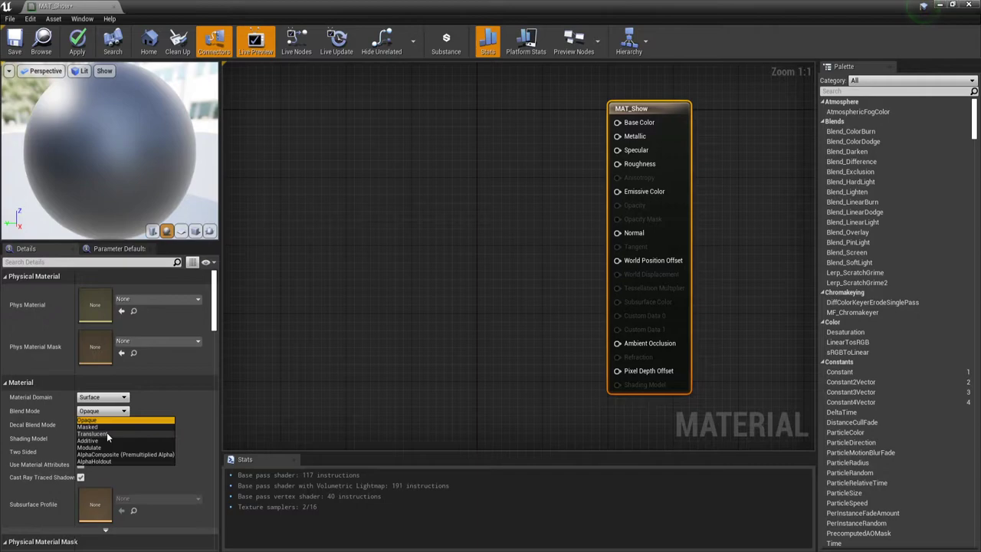
click(108, 434)
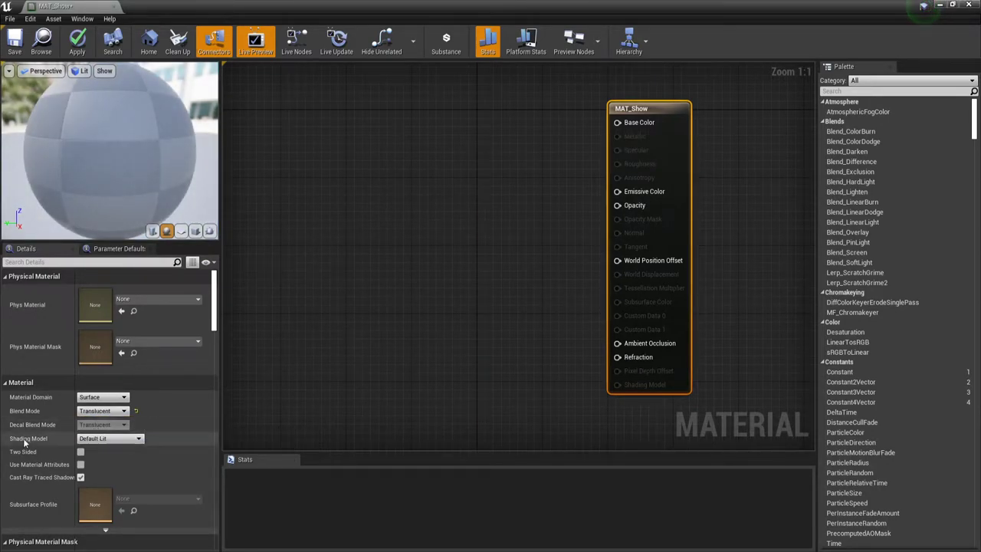
click(105, 438)
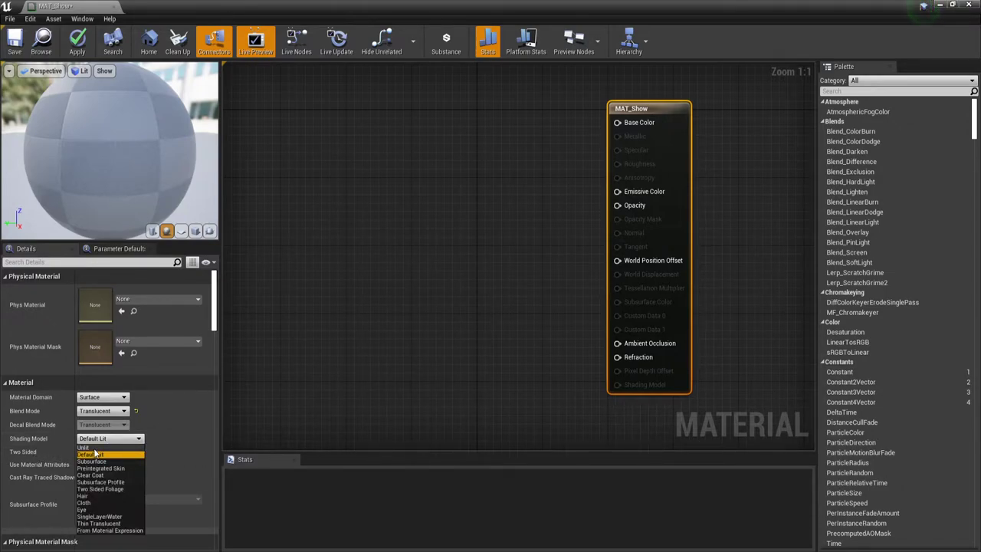
click(92, 447)
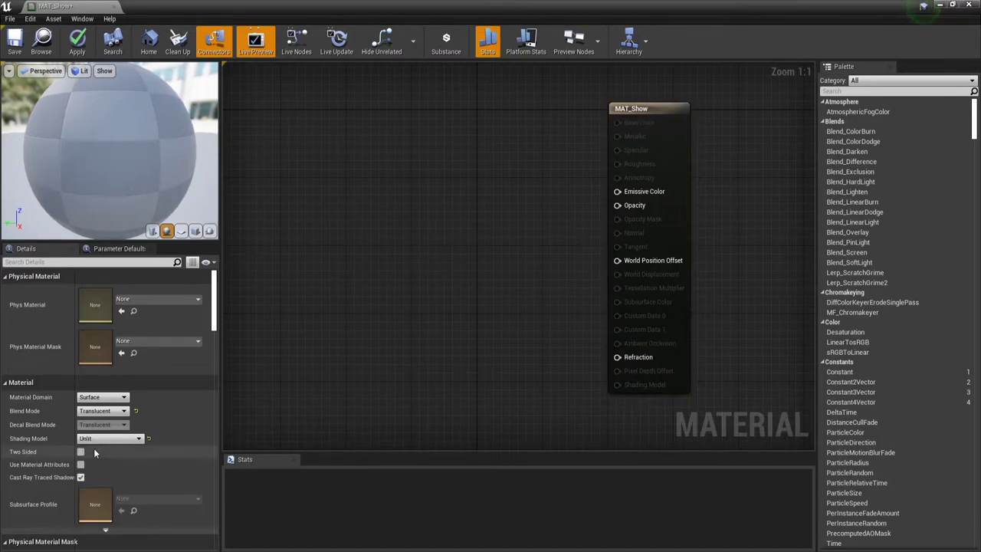
click(667, 108)
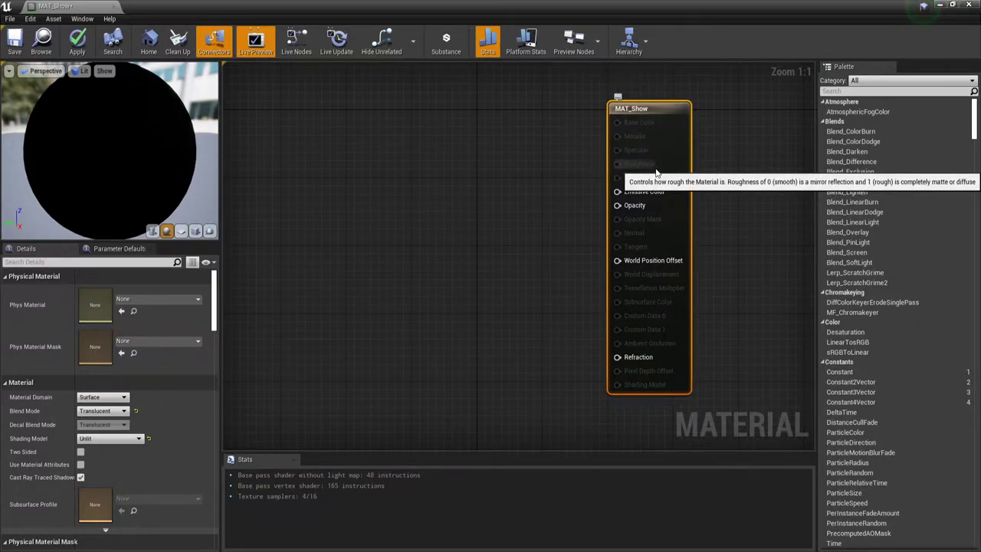
Add a RadialGradientExponential node wired into Emissive Color and Opacity.
right_click(355, 191)
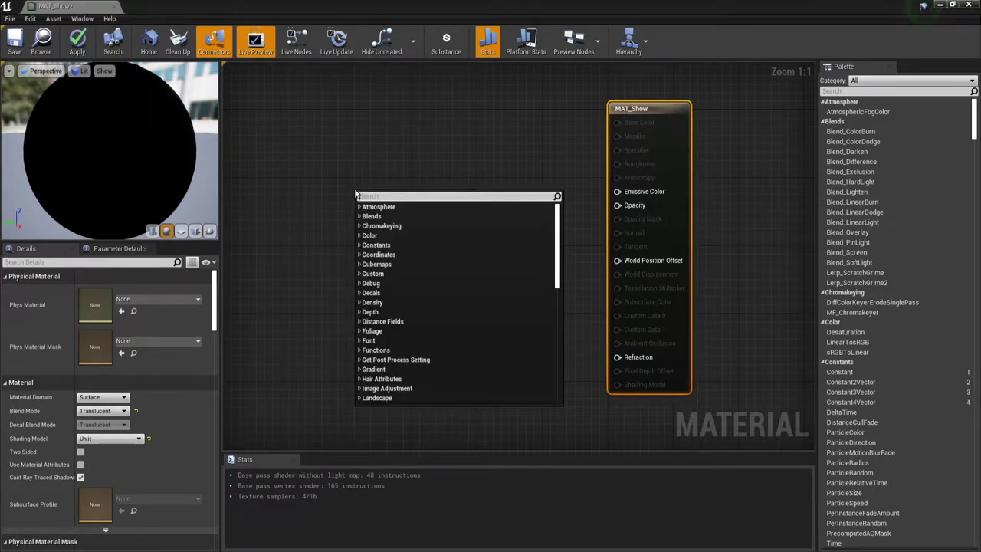
text(radia)
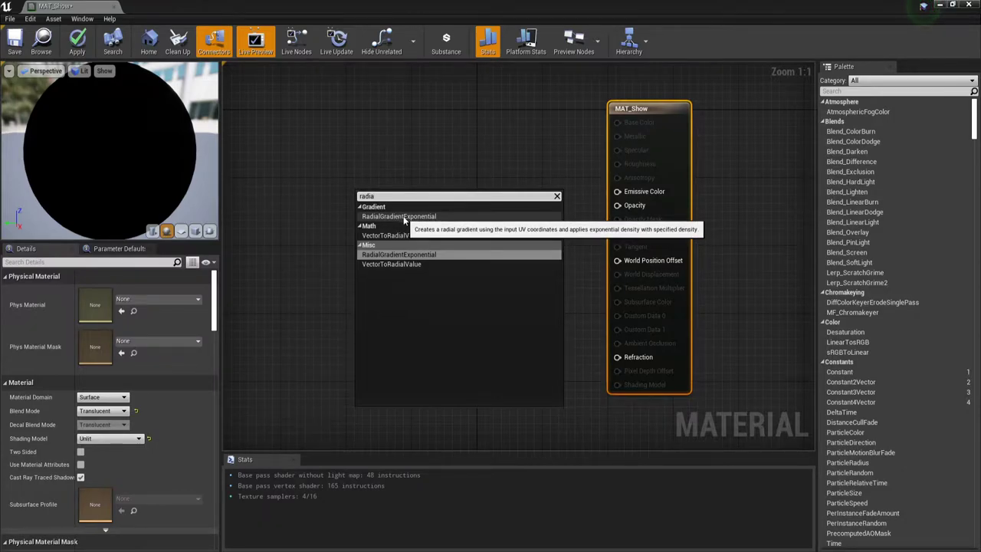
click(404, 220)
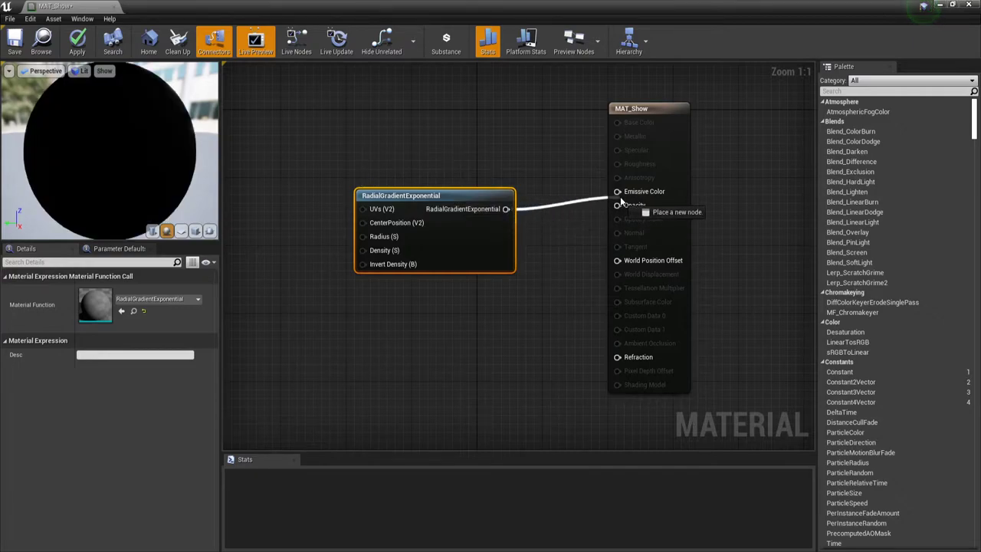
drag(506, 210, 623, 197)
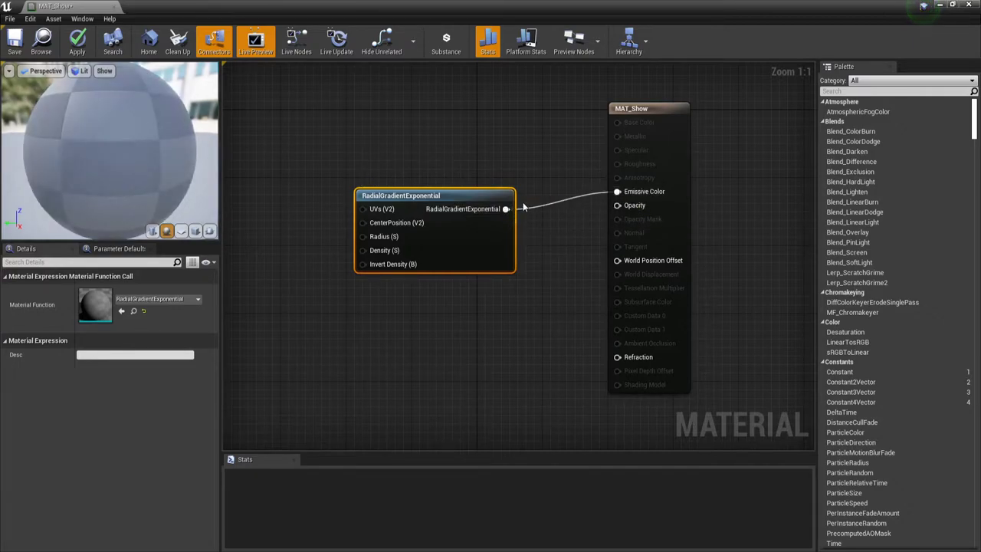
drag(506, 209, 620, 206)
drag(474, 203, 515, 184)
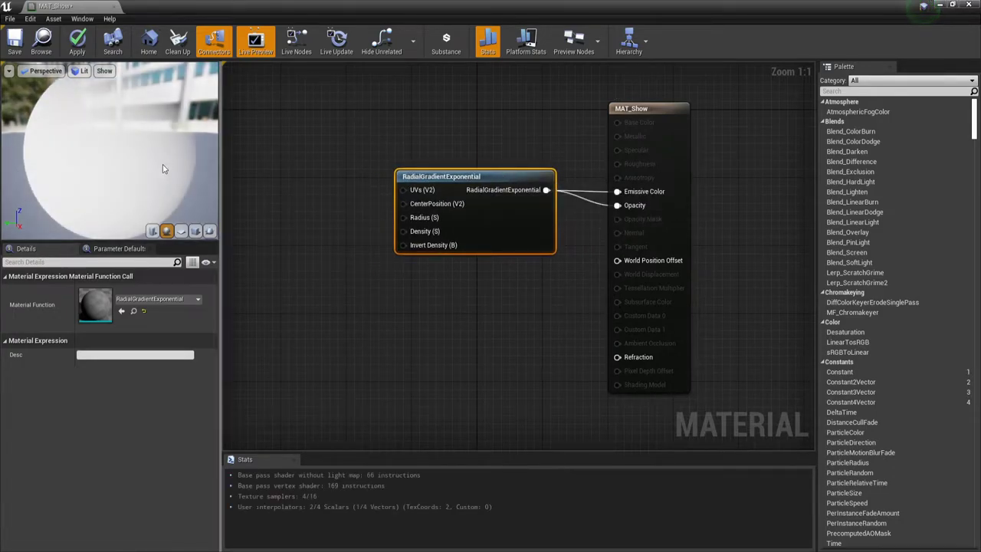
Preview MAT_Show on a plane and save the material.
scroll(162, 164, down, 4)
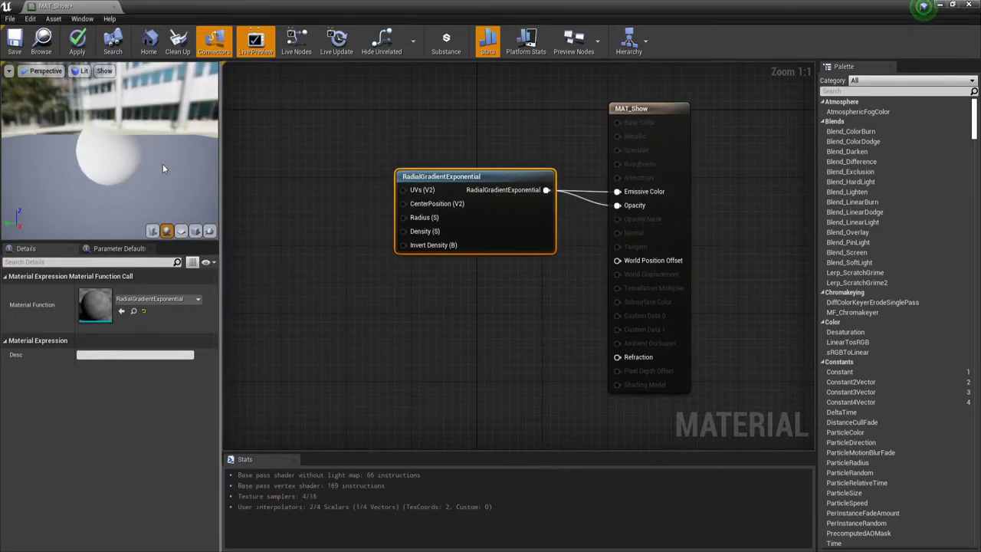
click(181, 231)
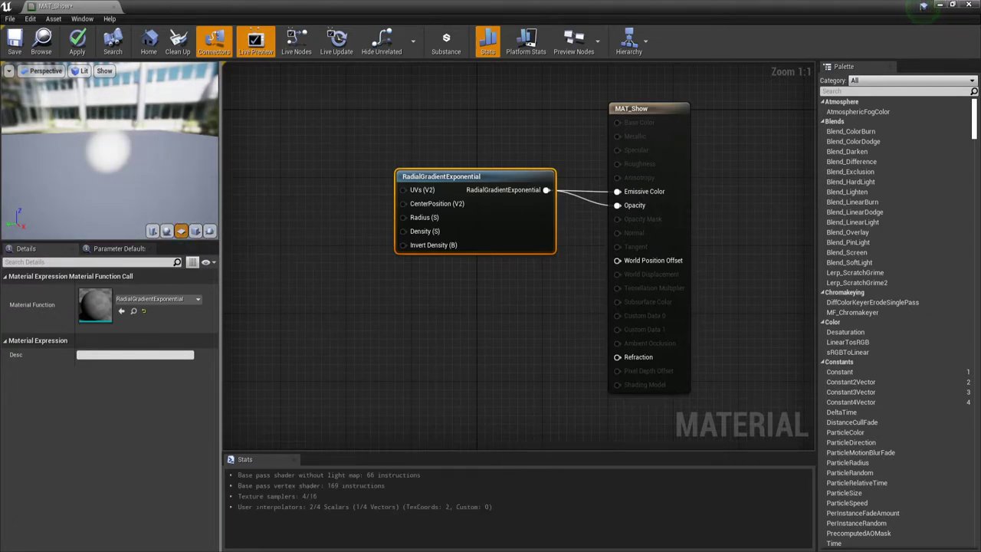
mouse_move(125, 163)
mouse_down()
mouse_move(84, 164)
mouse_move(126, 150)
mouse_up()
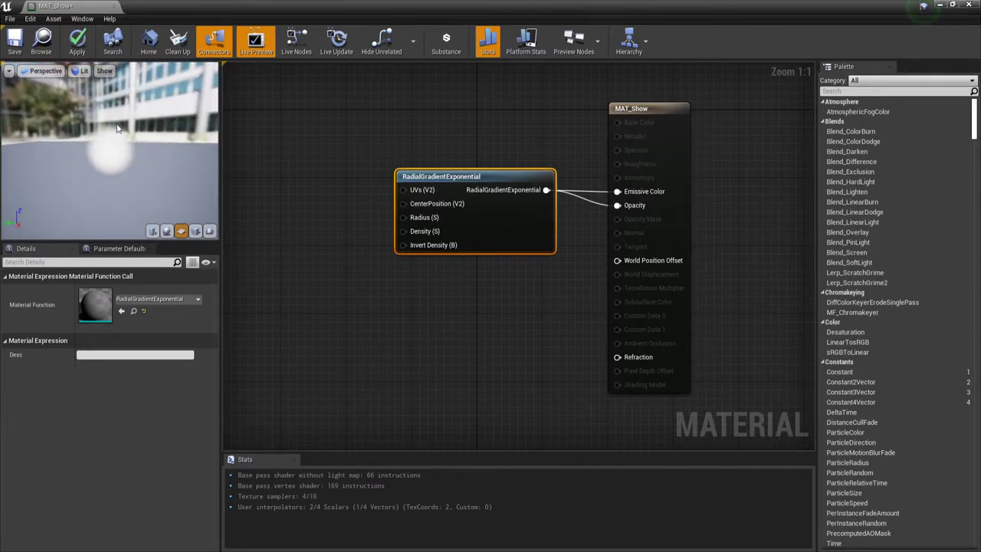
click(264, 255)
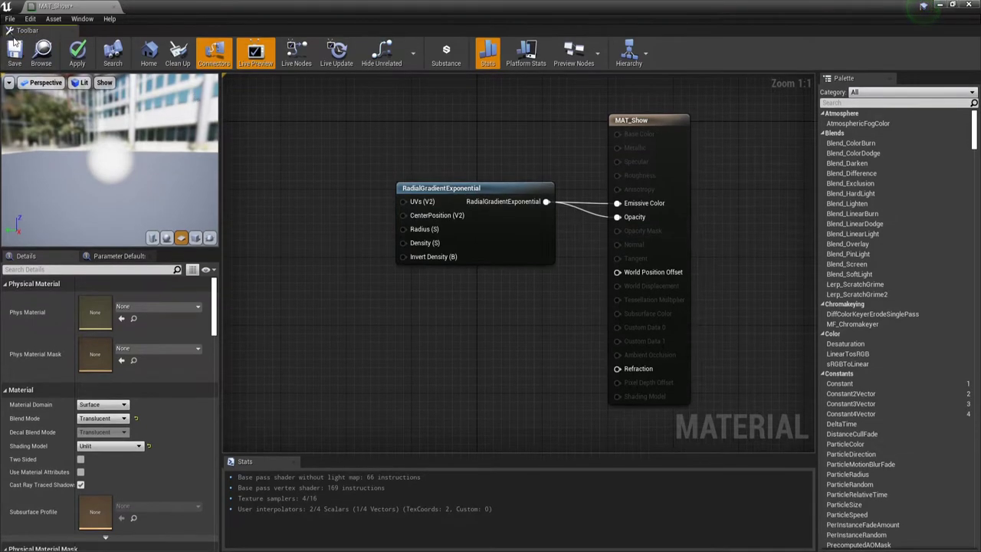
click(14, 48)
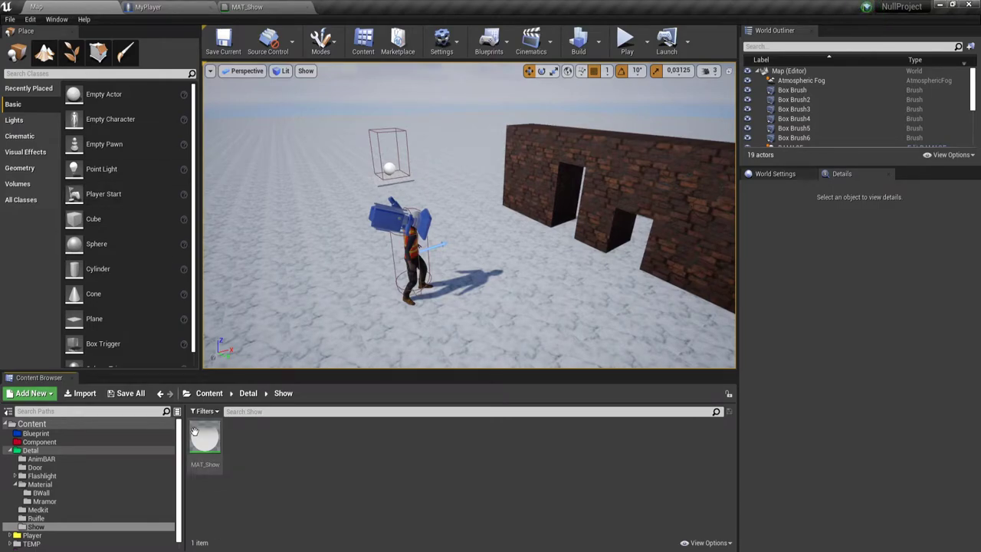
Duplicate MAT_Show as MAT_Show1 and import Снежинка.png from NullProject/TEMP into the Show folder.
right_click(207, 446)
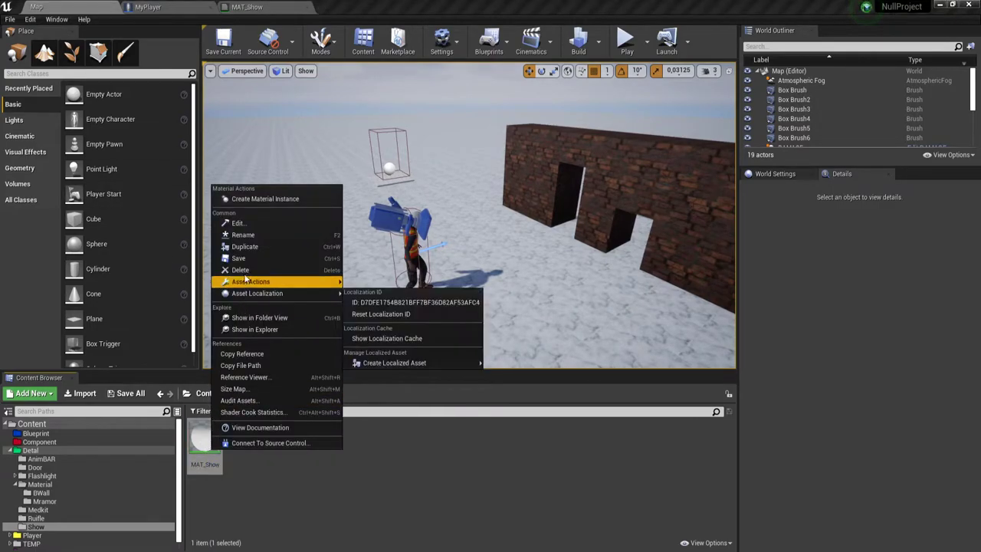
click(253, 247)
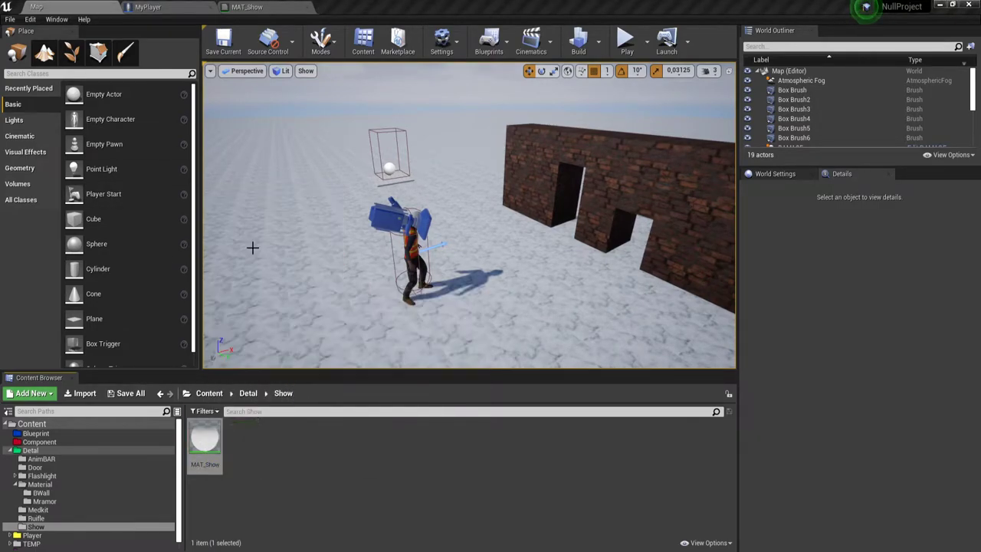
right_click(302, 455)
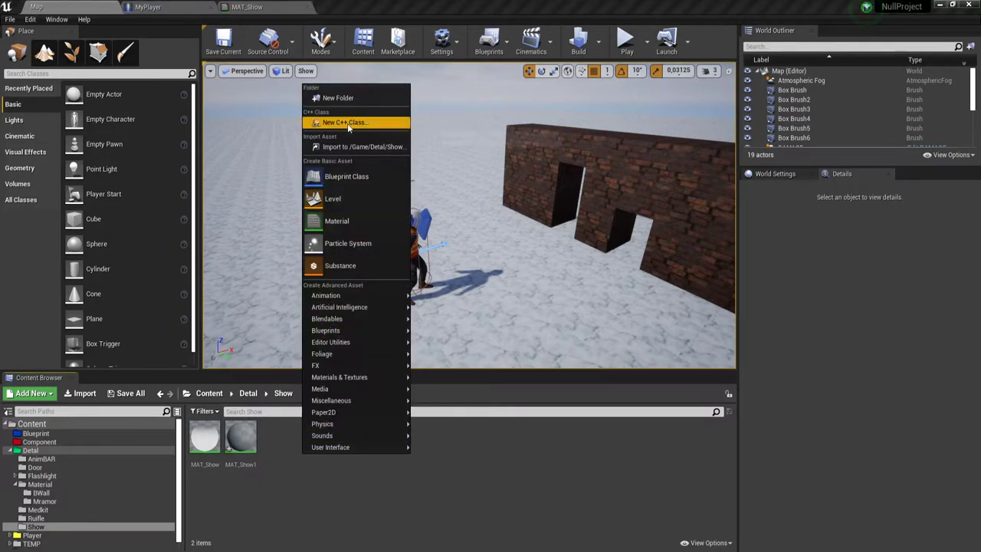
click(360, 146)
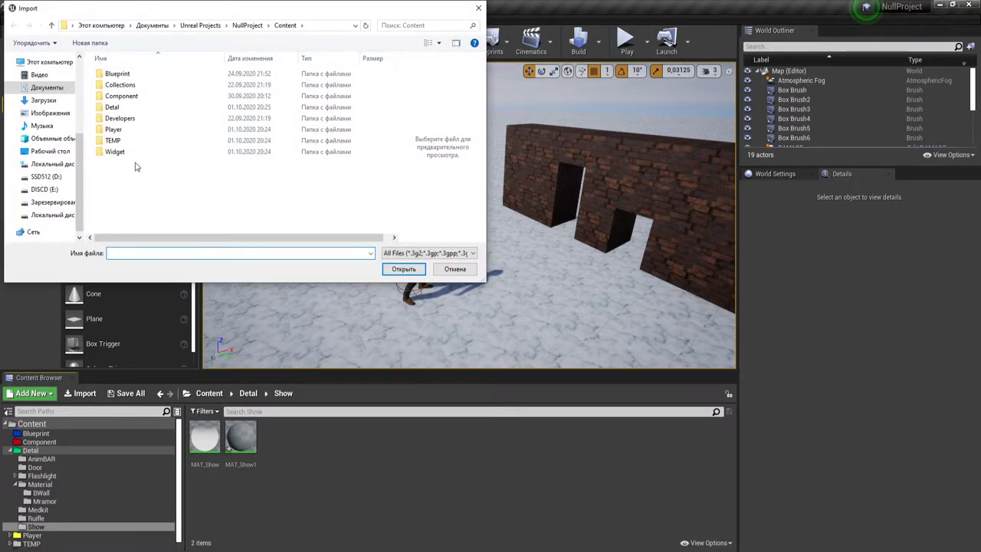
double_click(127, 141)
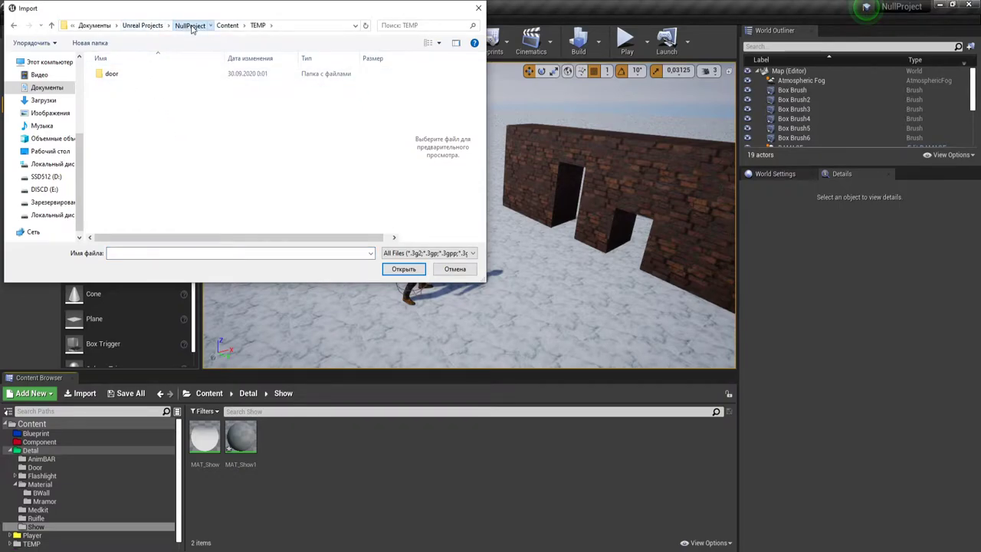
click(189, 25)
double_click(121, 128)
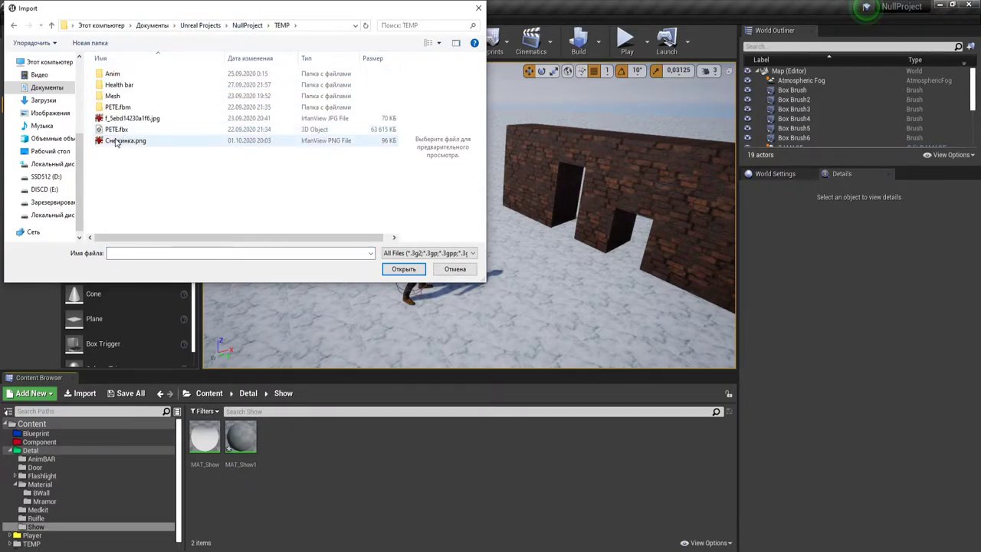
double_click(125, 140)
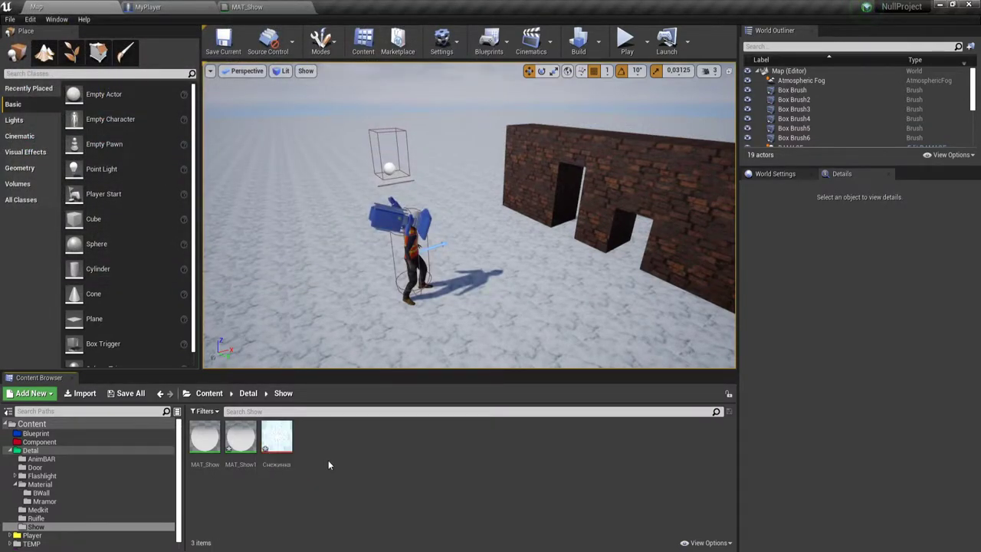
mouse_move(286, 434)
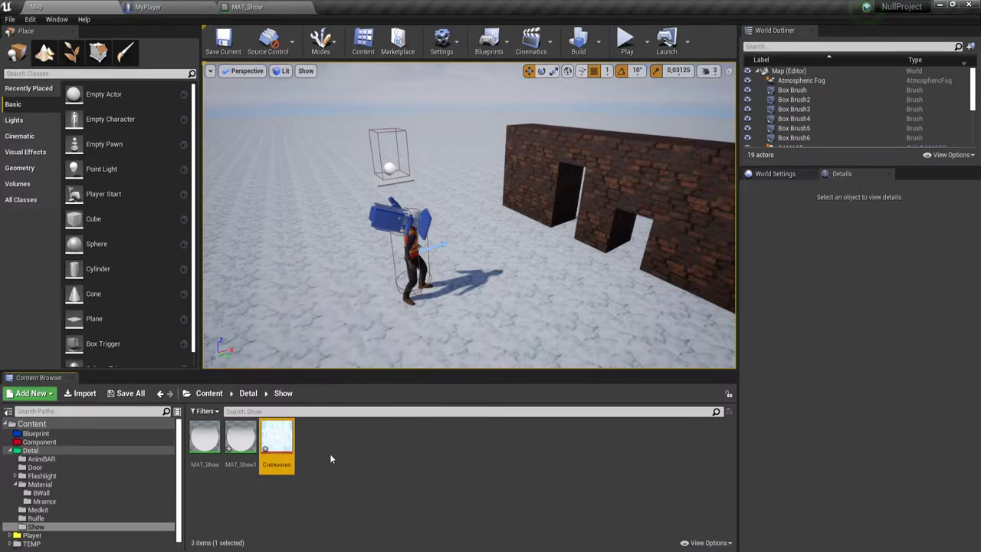
Open MAT_Show1 and drag the Снежинка texture into its graph as a Texture Sample.
mouse_move(240, 442)
double_click(242, 443)
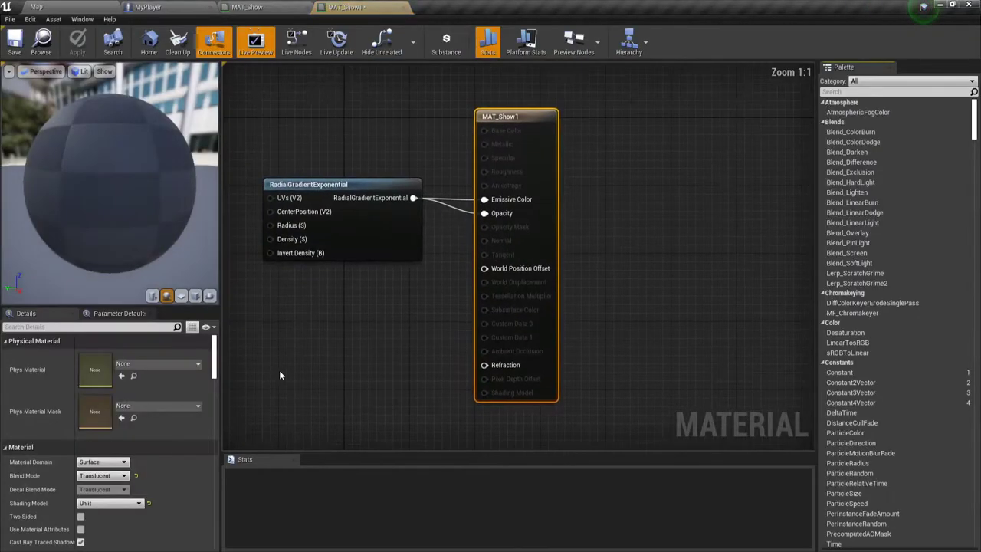
right_drag(340, 240, 475, 313)
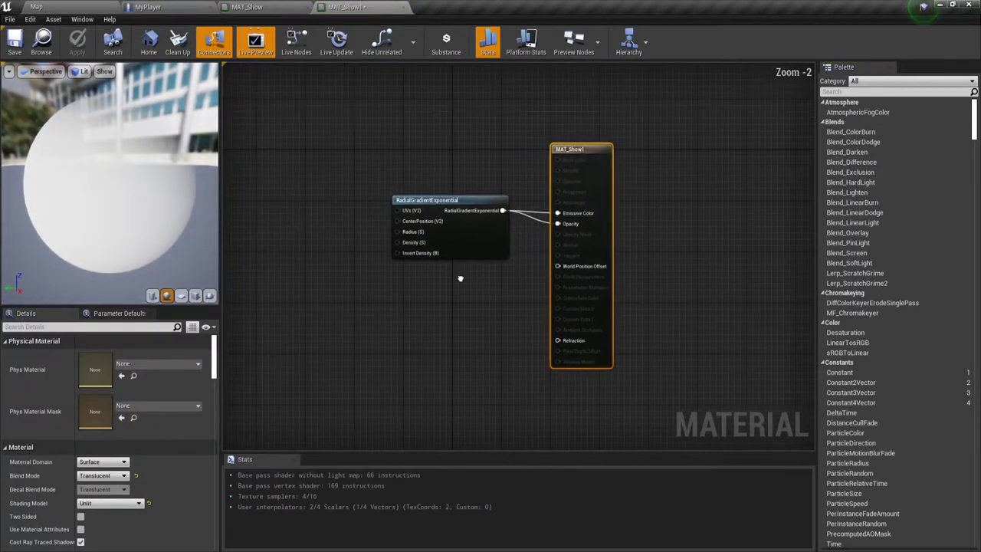
scroll(475, 313, up, 1)
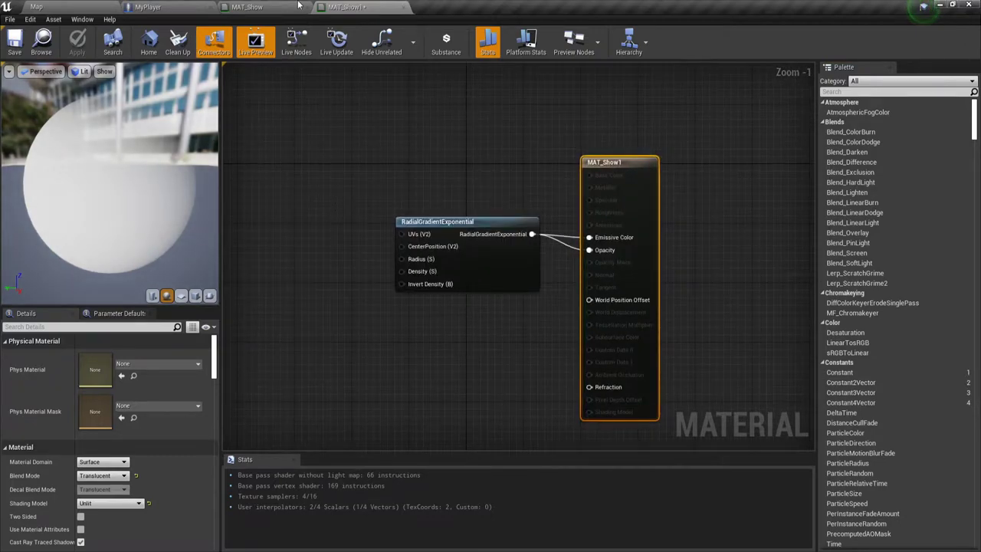
click(102, 6)
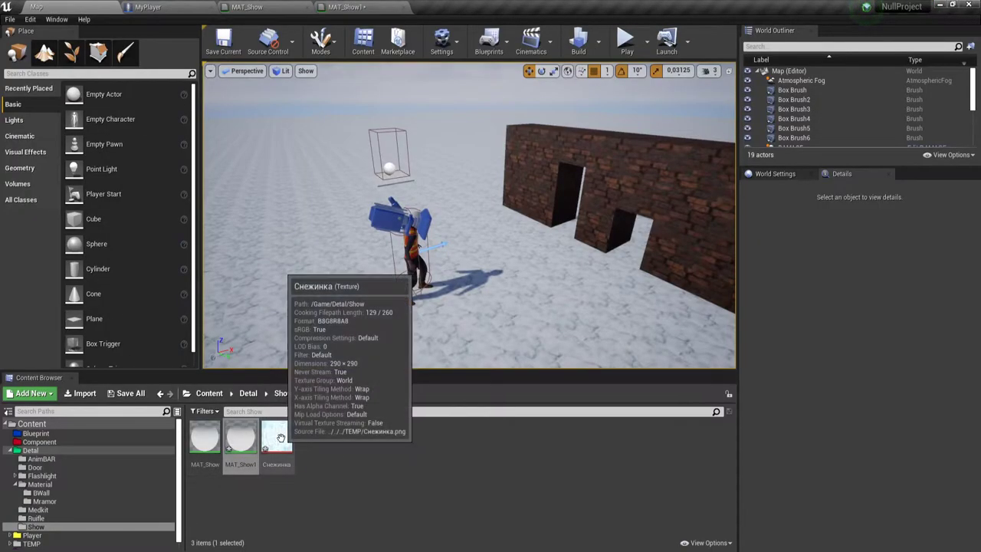
mouse_move(281, 437)
mouse_down()
mouse_move(348, 280)
mouse_move(301, 281)
mouse_up()
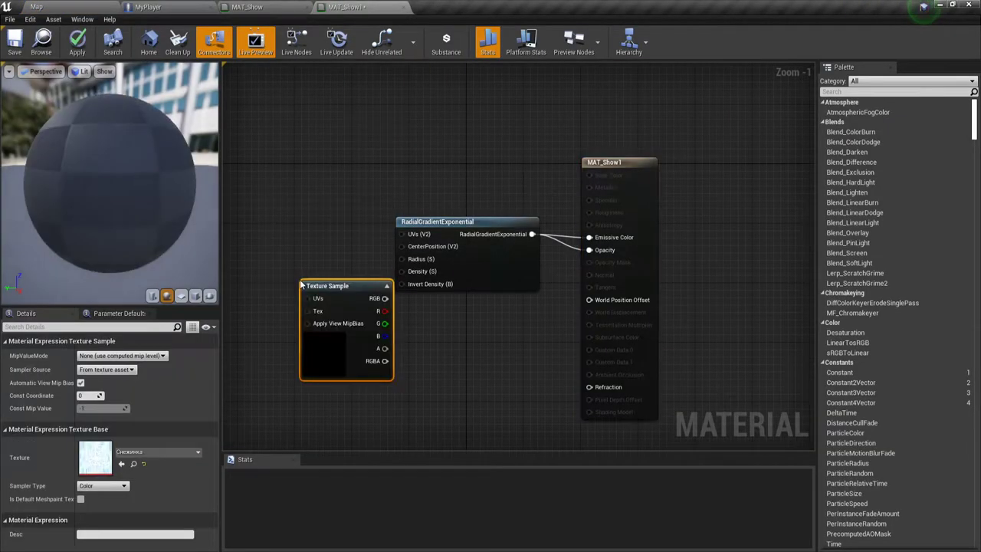
Position the Texture Sample, link its RGB to the gradient, and preview on a plane.
click(477, 222)
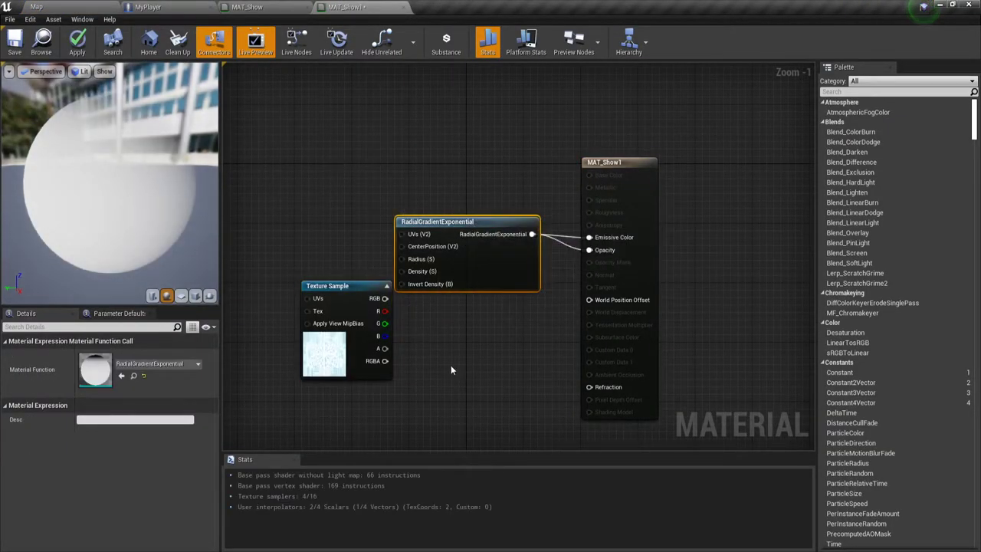
right_drag(467, 370, 565, 374)
drag(427, 289, 377, 203)
mouse_move(437, 217)
mouse_down()
mouse_move(555, 271)
mouse_move(503, 238)
mouse_up()
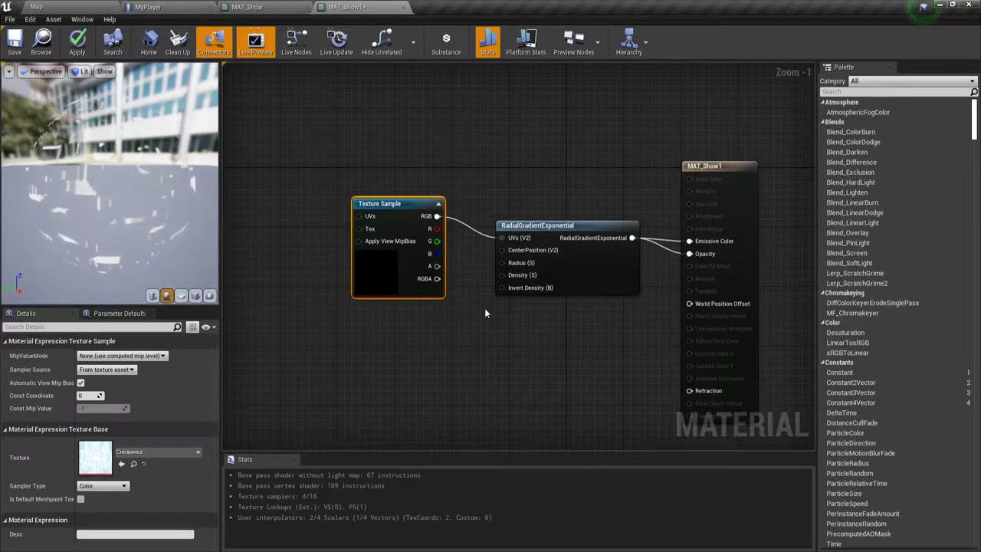
mouse_move(90, 215)
mouse_down()
mouse_move(115, 218)
mouse_move(109, 237)
mouse_up()
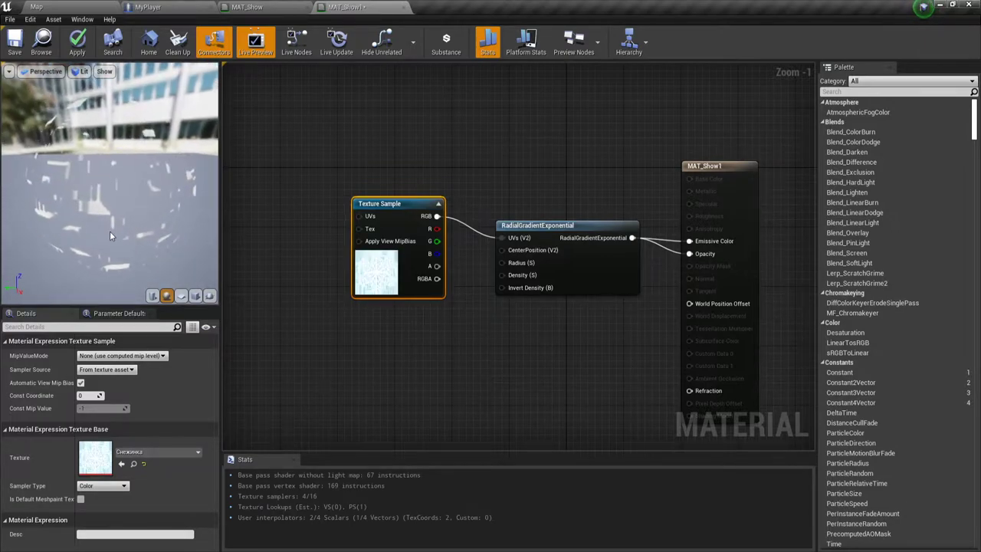
click(182, 296)
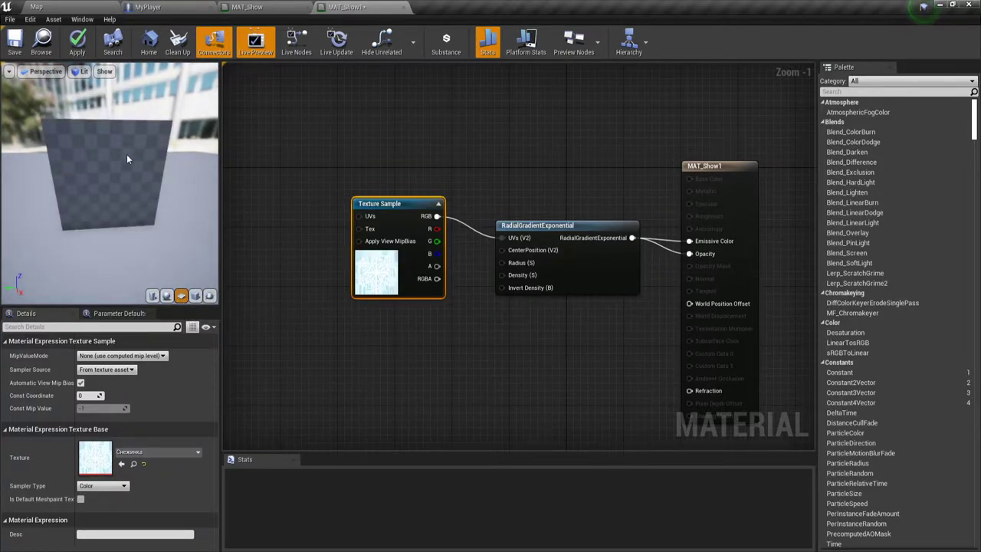
drag(125, 180, 77, 196)
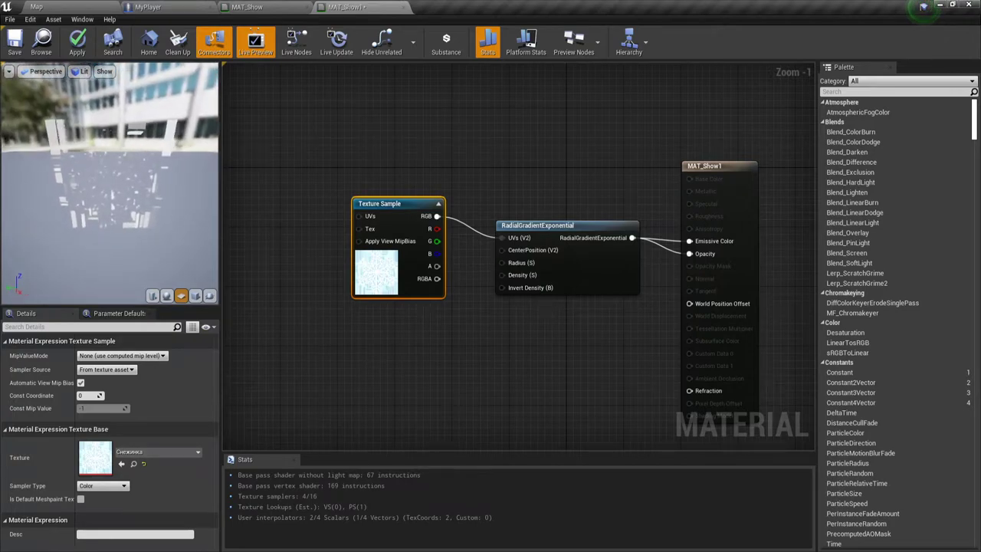
drag(76, 195, 73, 201)
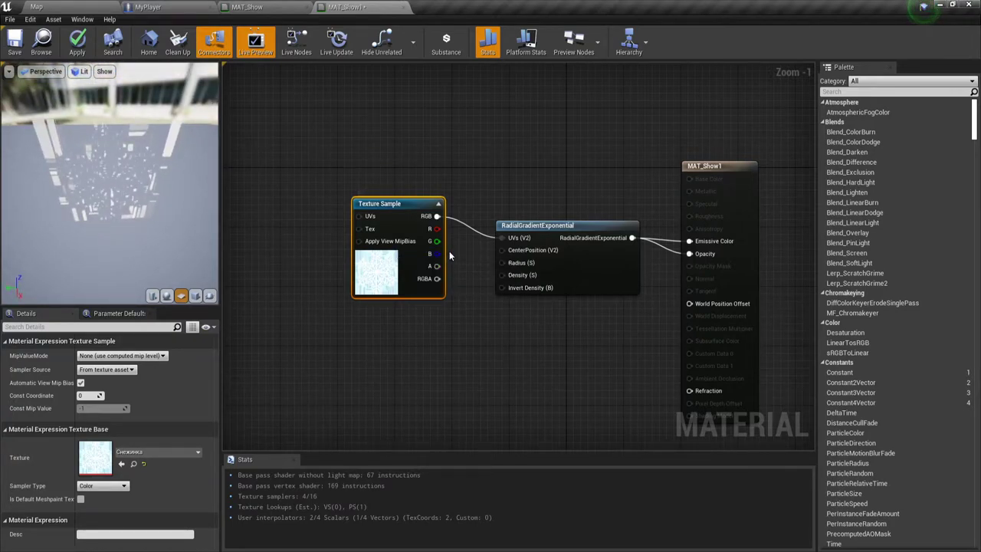
Rewire the texture RGB to the gradient's Density instead of UVs and save MAT_Show1.
drag(425, 217, 501, 276)
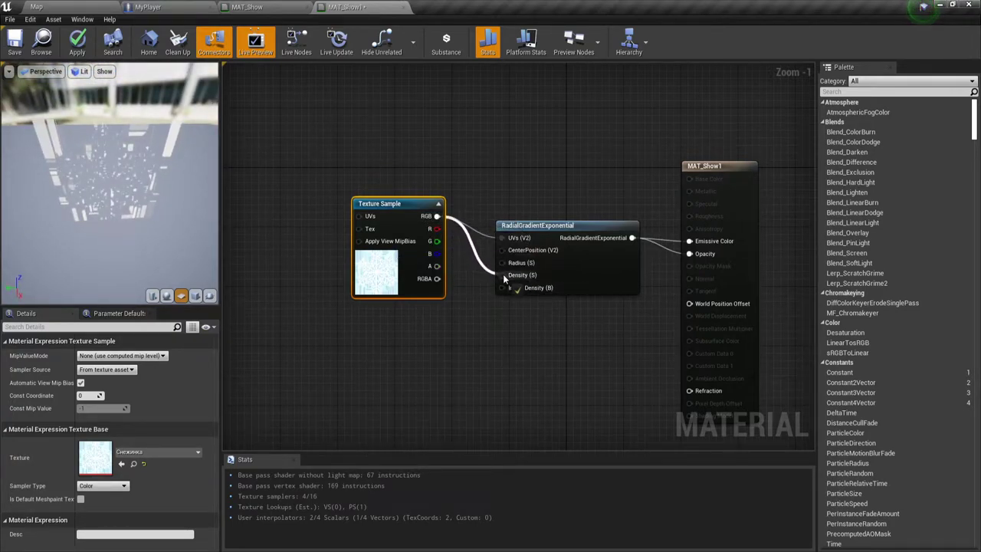
alt+click(482, 234)
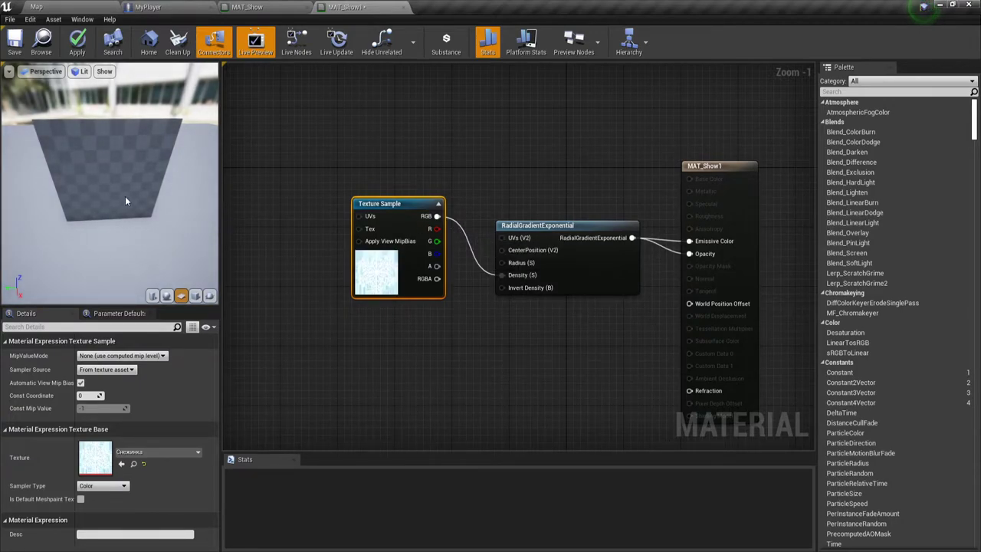
mouse_move(118, 197)
mouse_down()
mouse_move(116, 173)
mouse_move(88, 162)
mouse_up()
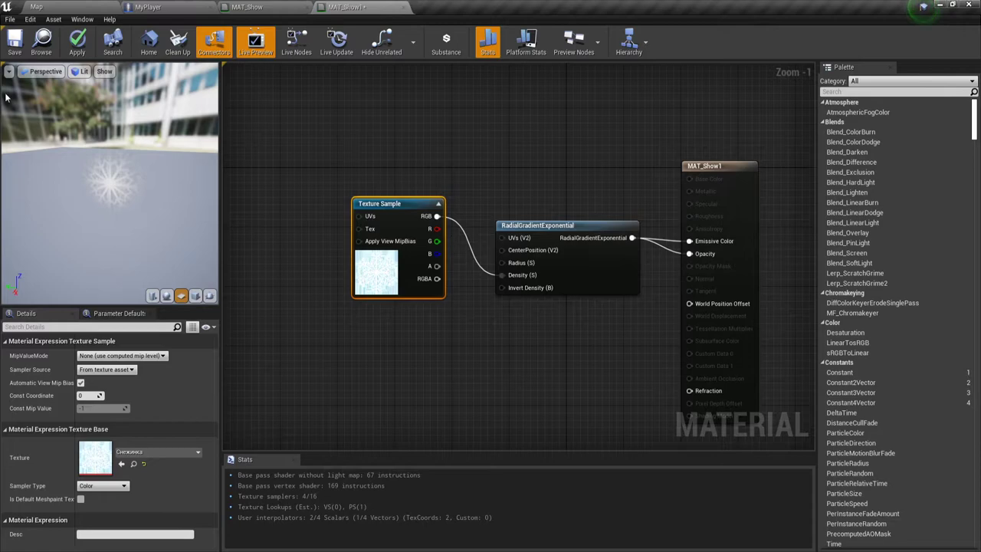
click(12, 43)
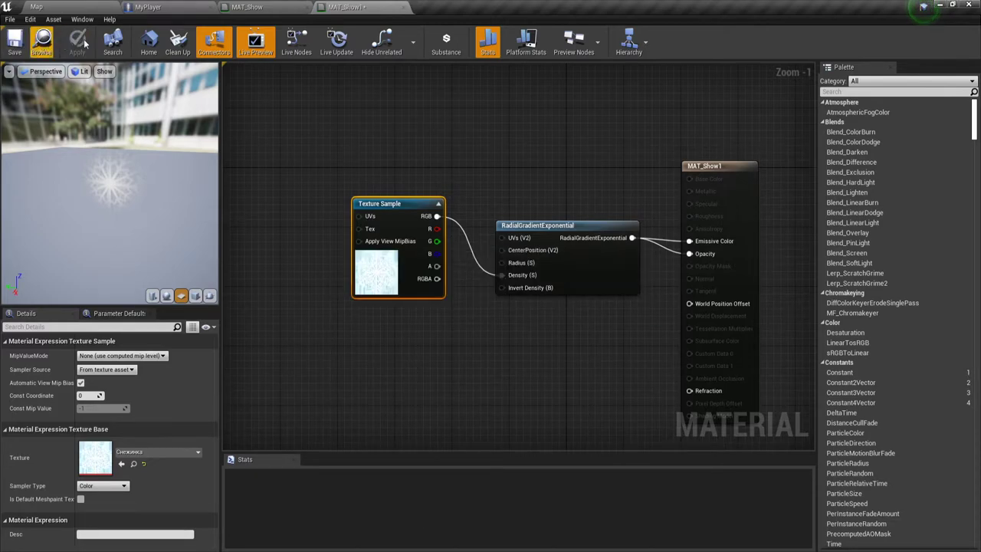
click(37, 7)
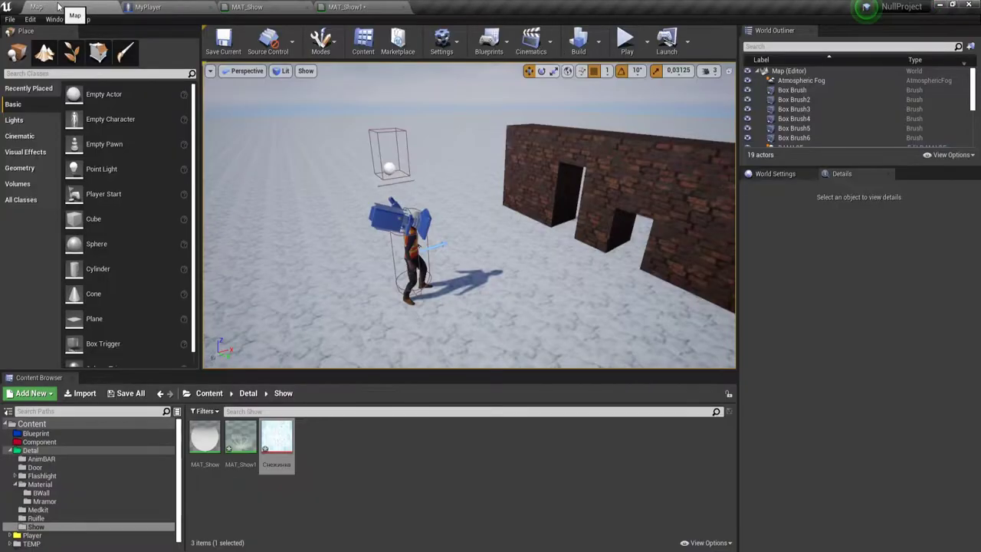
Create a new particle system in the Show folder named PART_Show.
right_click(331, 459)
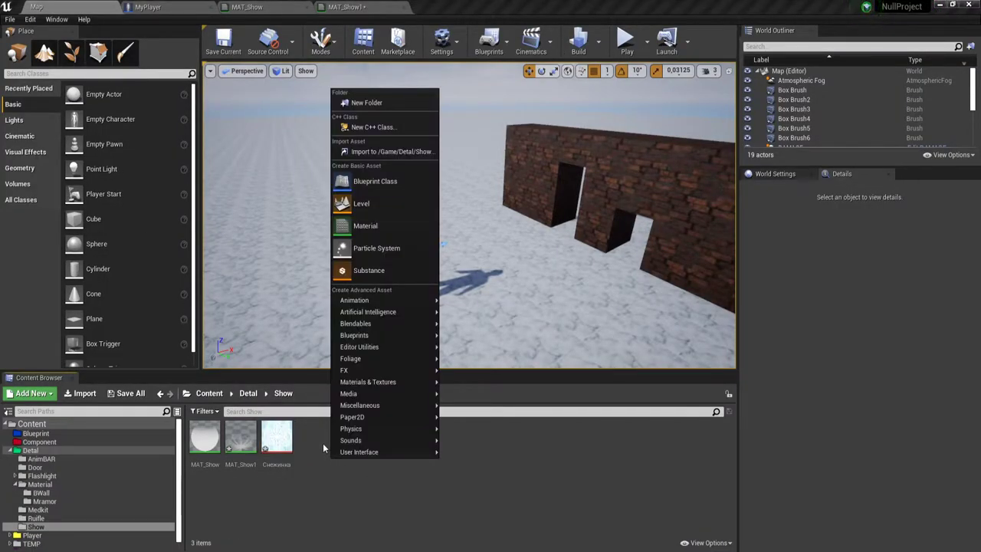
click(376, 247)
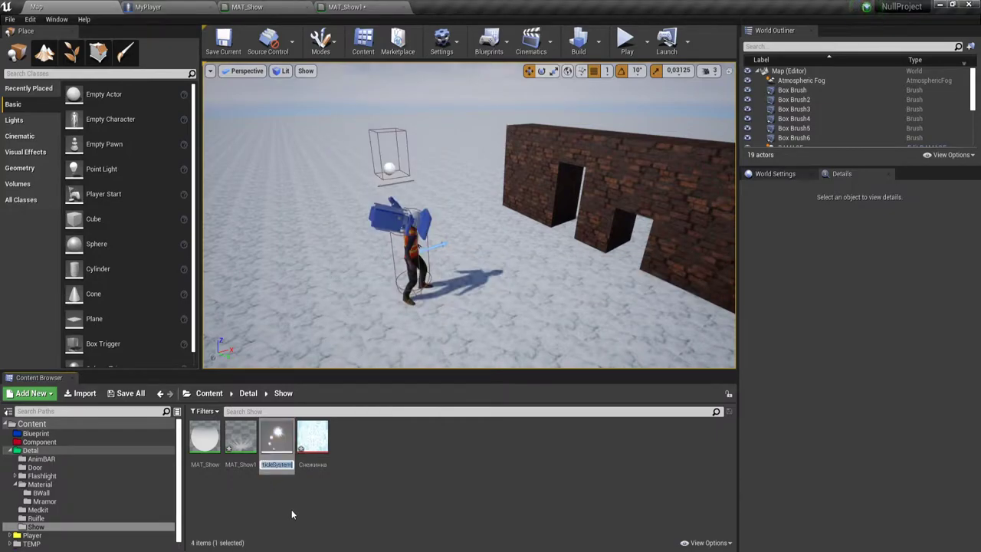
text(P)
text(aR)
text(T)
text(_)
text(Sho)
text(w)
key(Return)
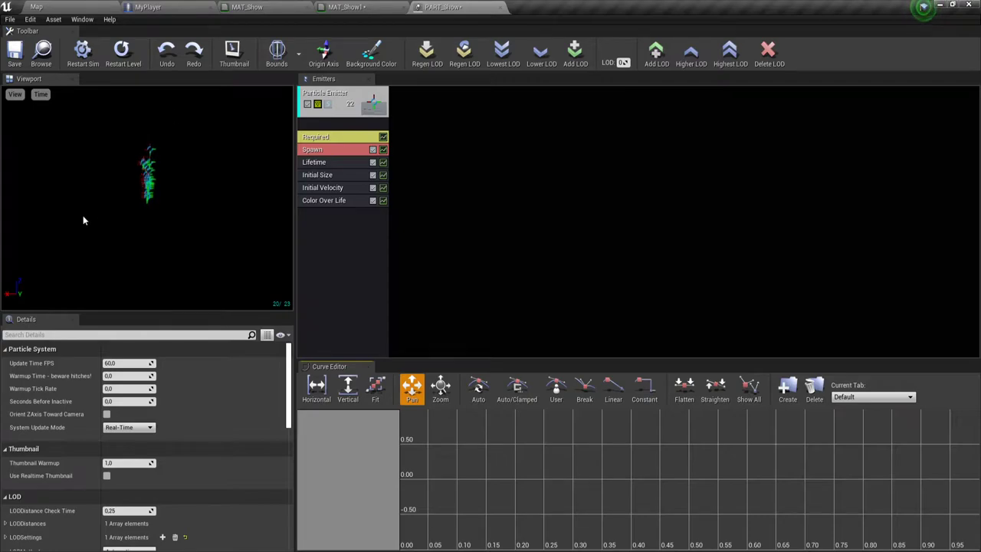
Assign MAT_Show, selected in the Content Browser, as the Required module's material.
click(325, 138)
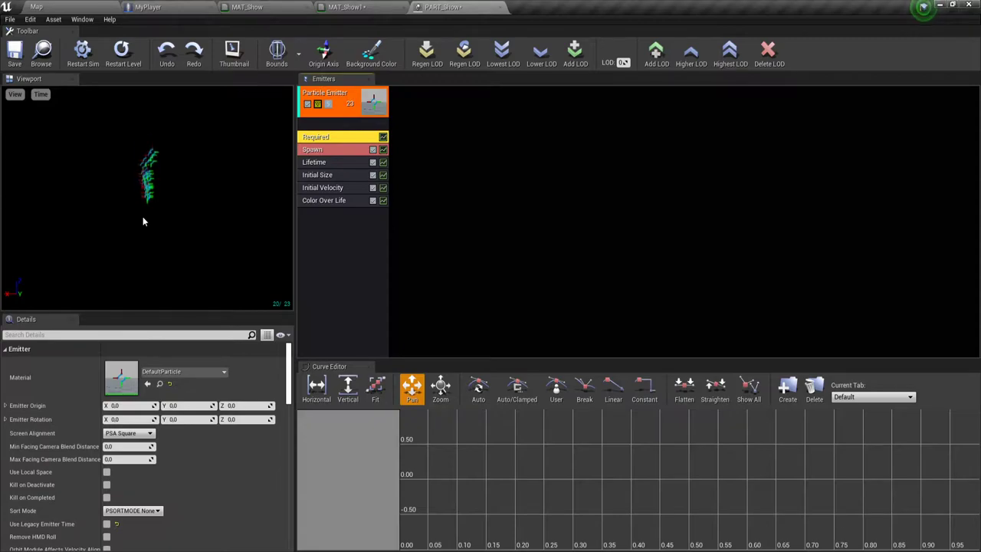
click(96, 8)
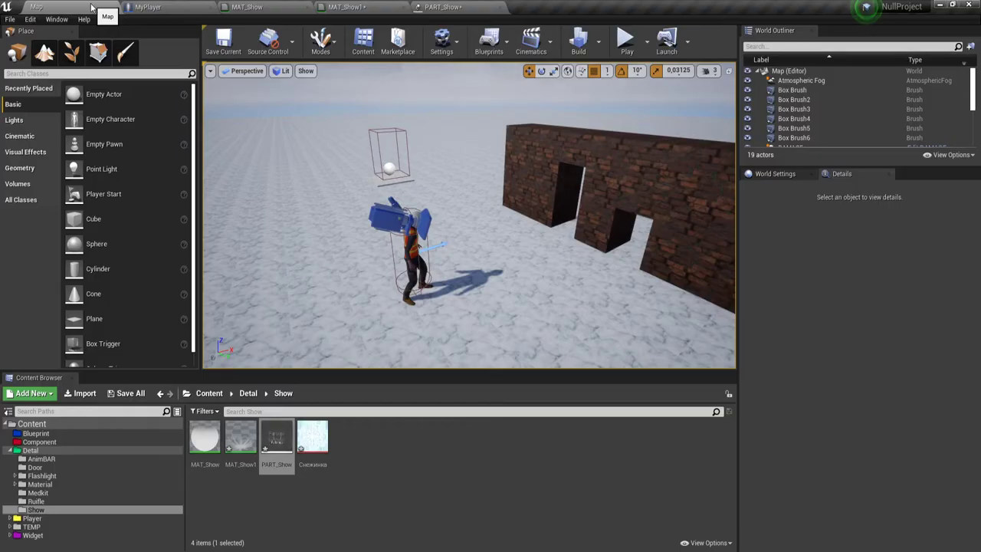
click(217, 437)
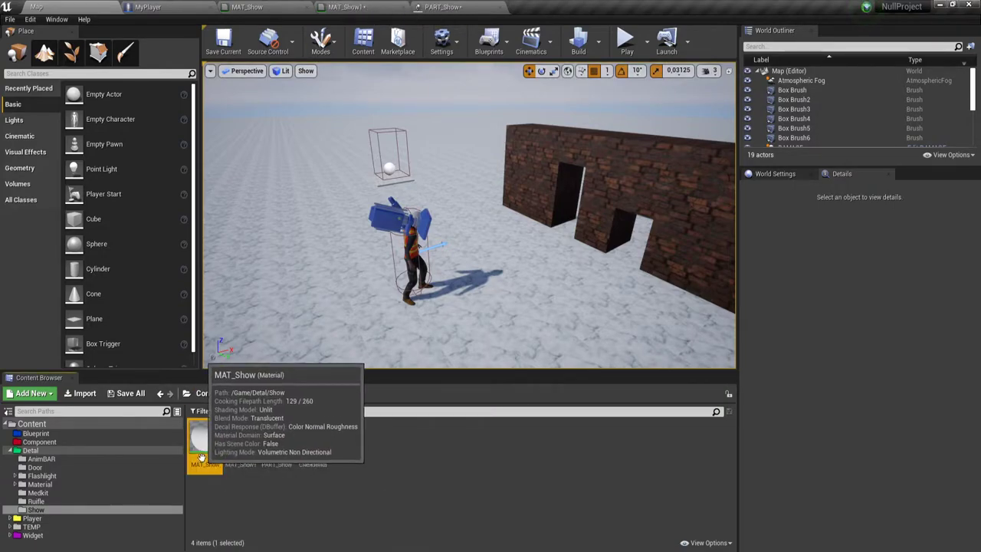
click(460, 7)
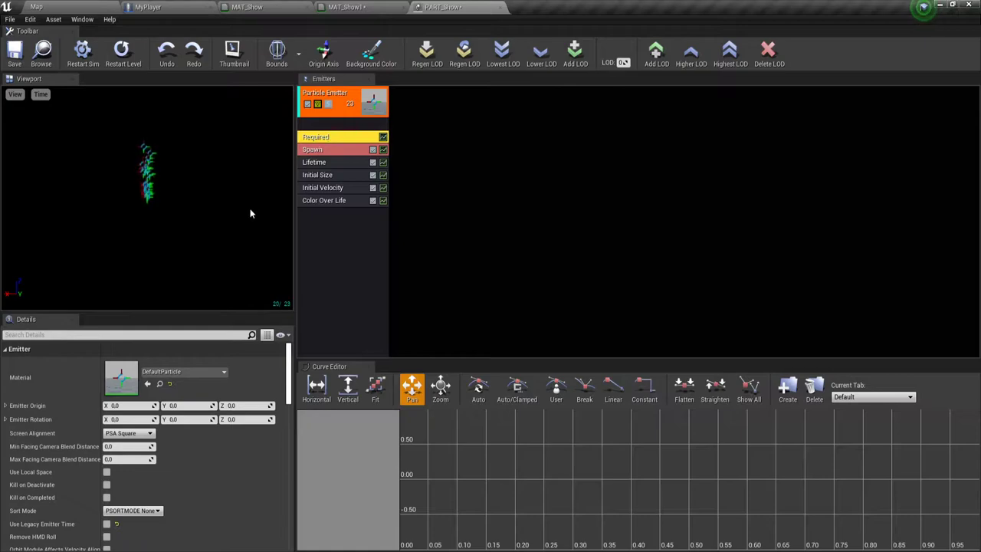
click(148, 385)
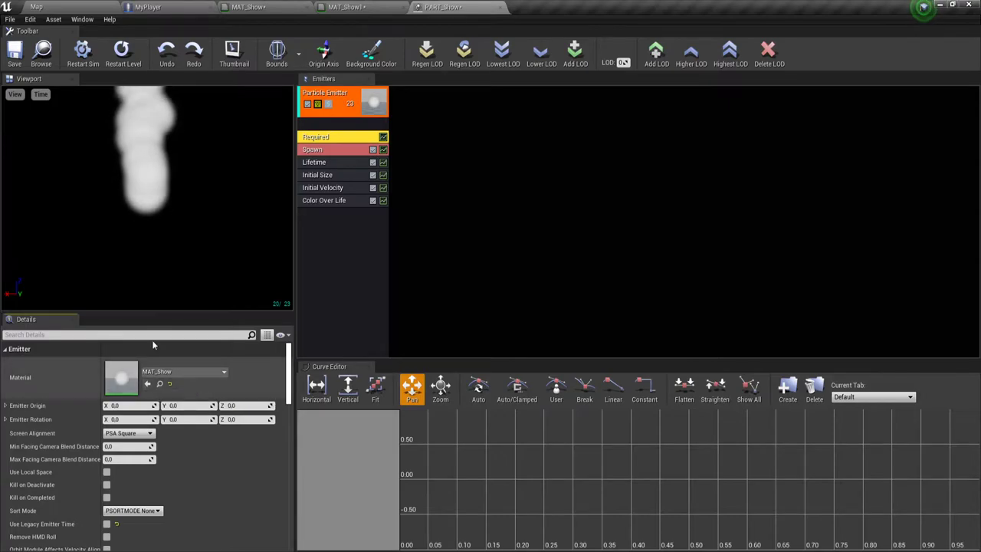
click(35, 7)
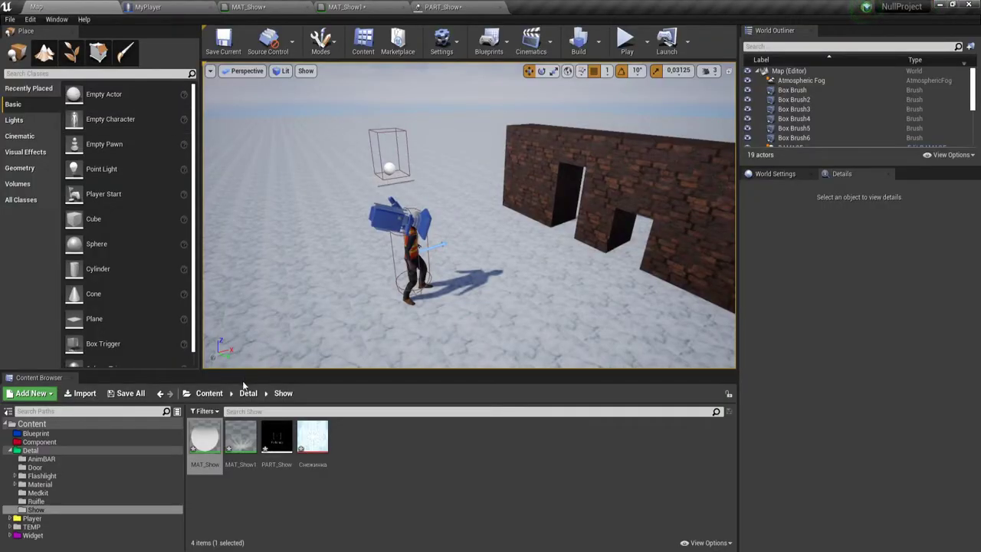
Swap PART_Show's emitter material from MAT_Show to MAT_Show1.
click(443, 7)
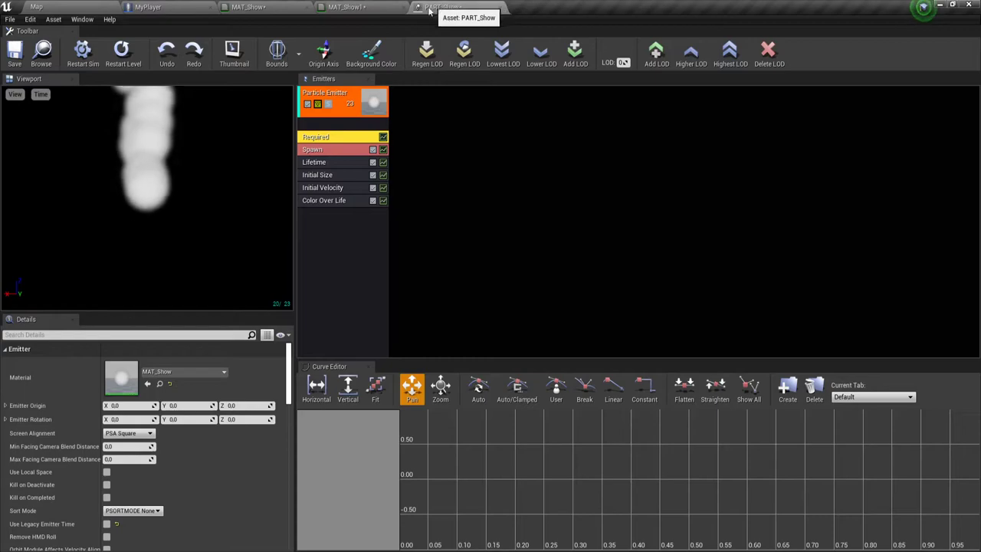
click(147, 384)
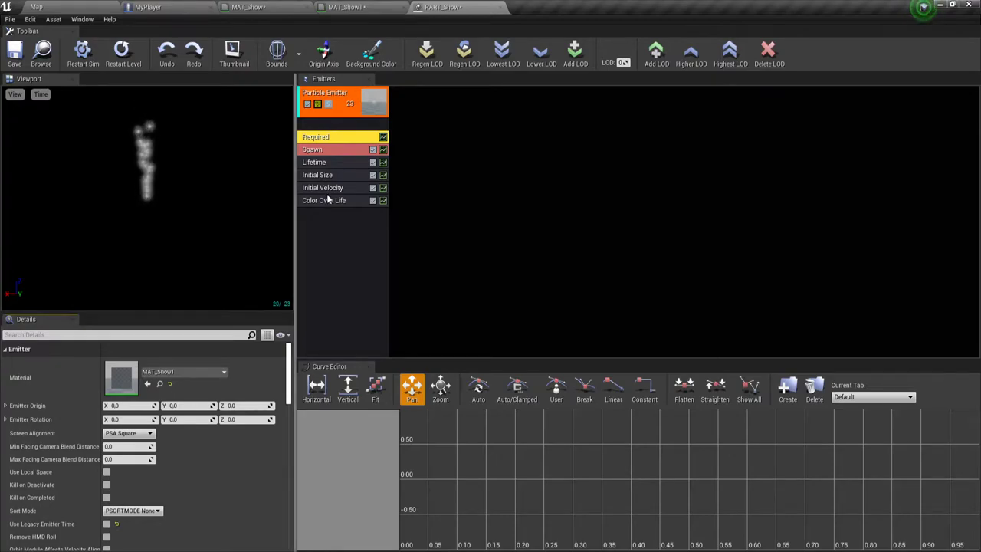
click(321, 152)
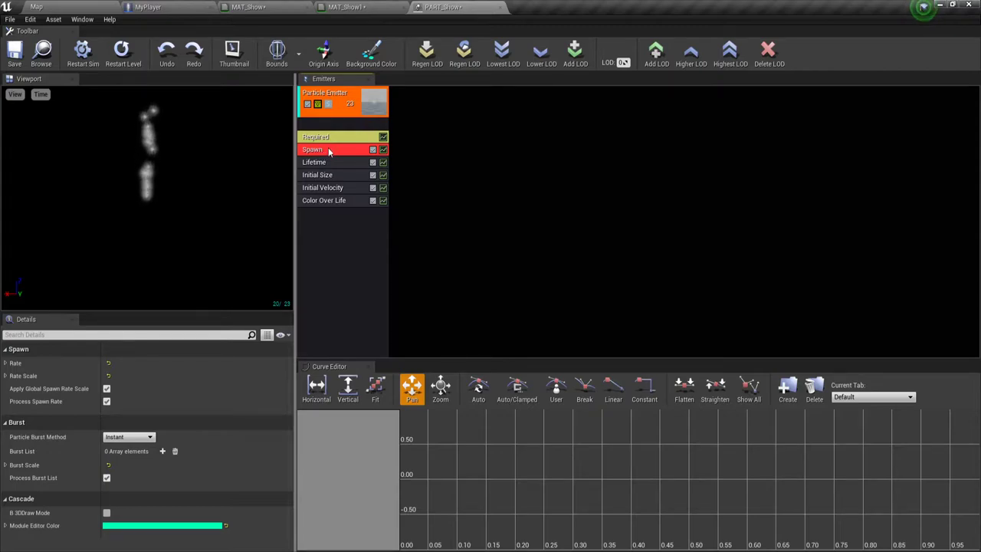
Set the Spawn module's constant Rate distribution to 5000.
click(5, 363)
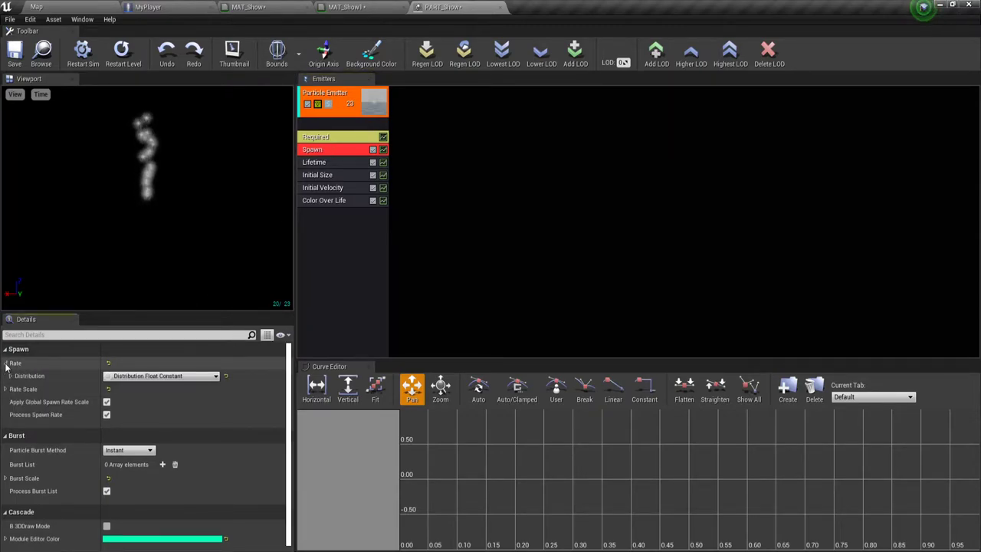
click(11, 375)
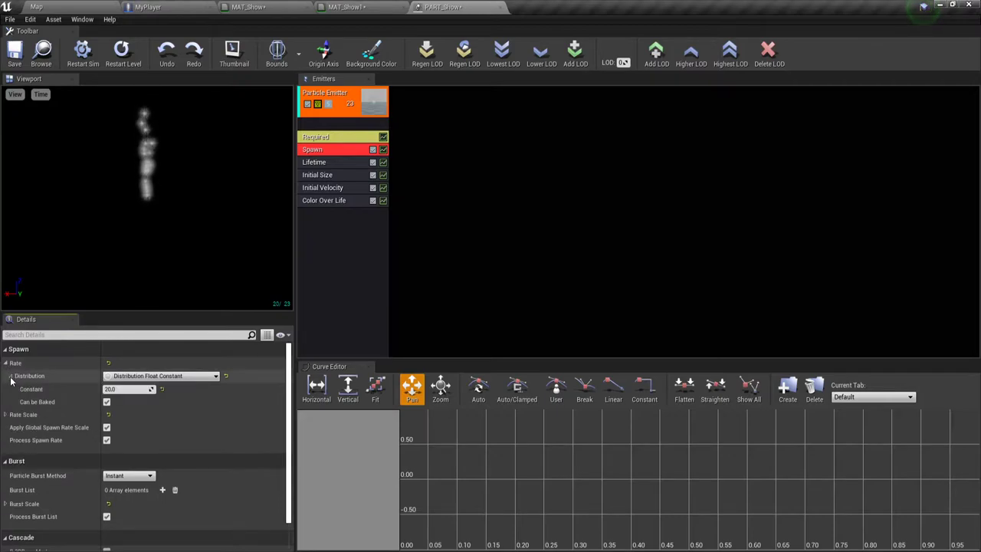
click(126, 389)
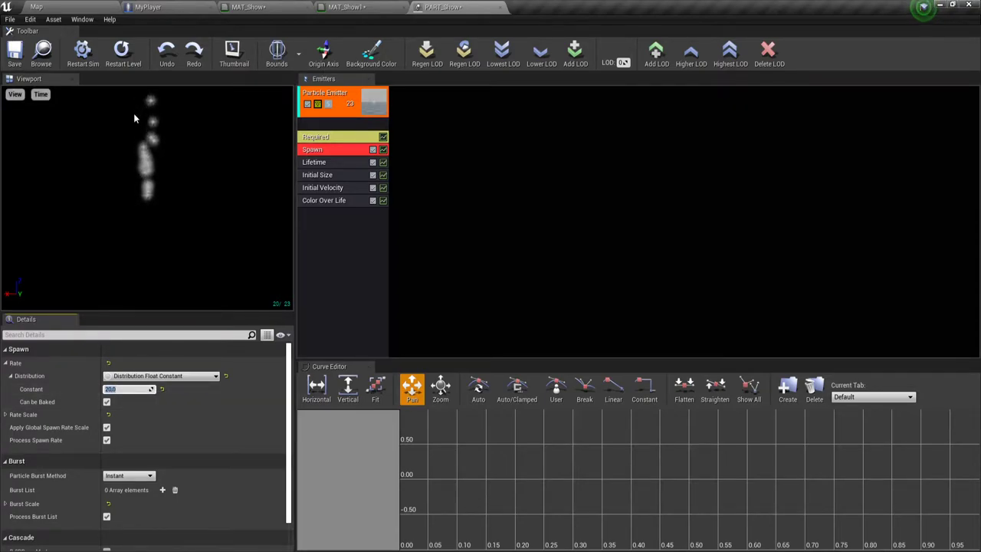
text(5000)
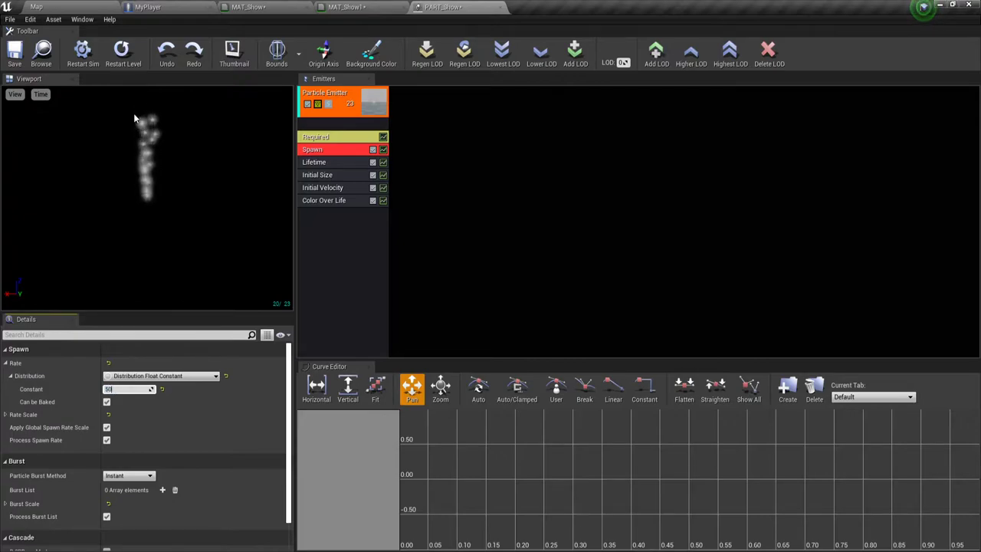
key(Return)
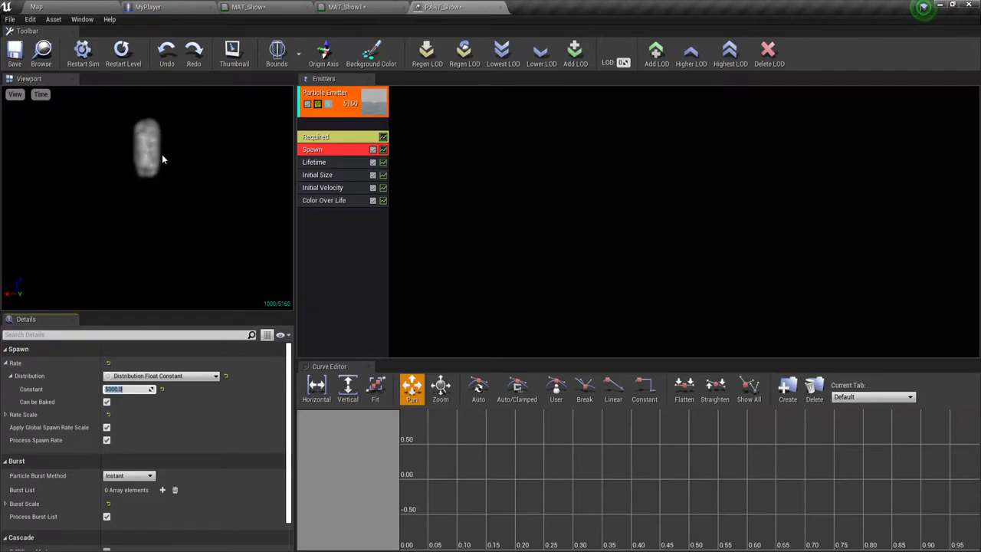
click(320, 163)
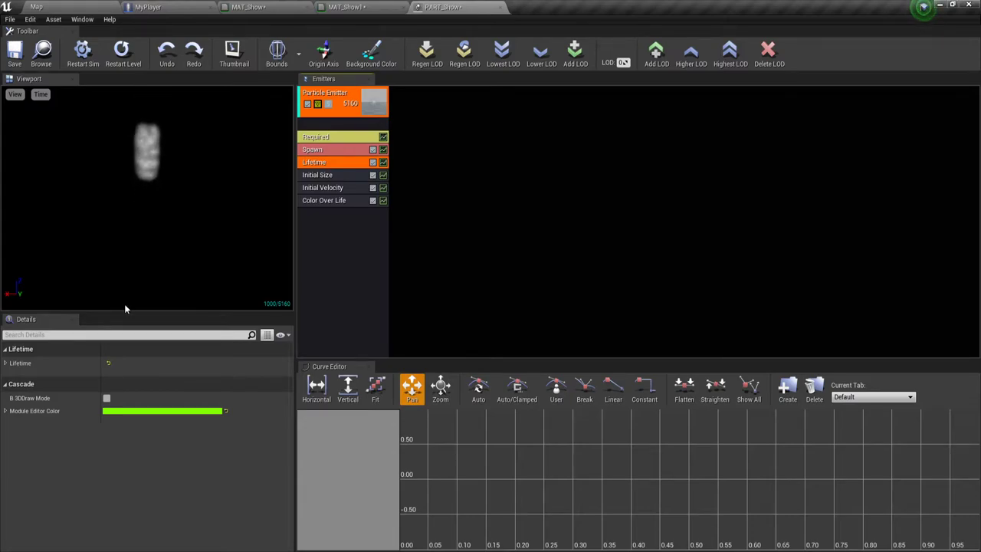
Set the Lifetime module's distribution Min to 30 and Max to 50.
click(6, 364)
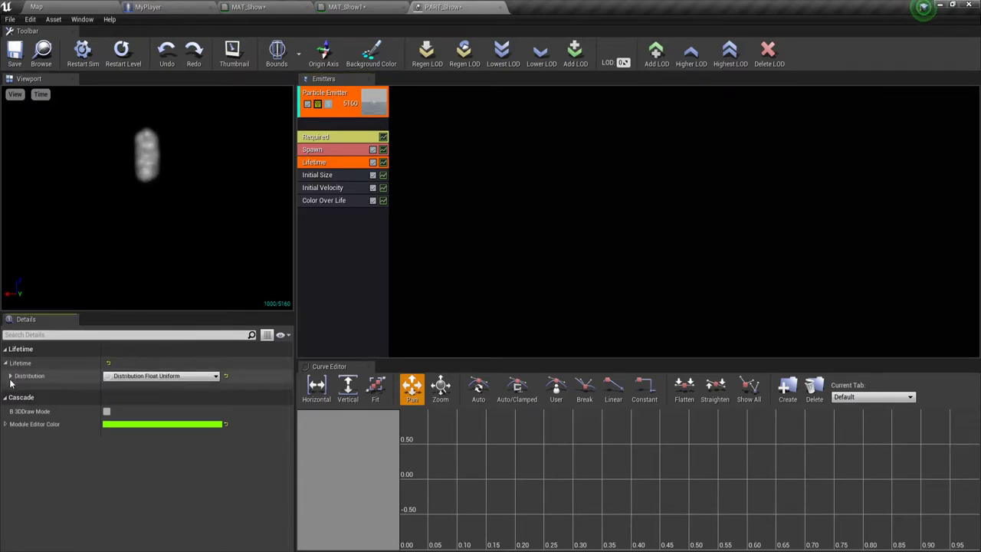
click(10, 377)
click(127, 389)
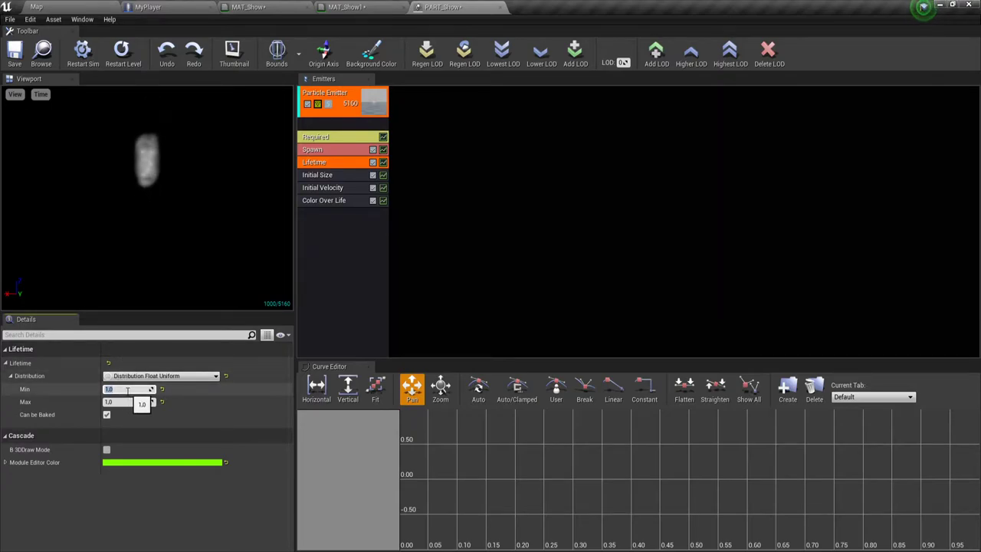
text(30)
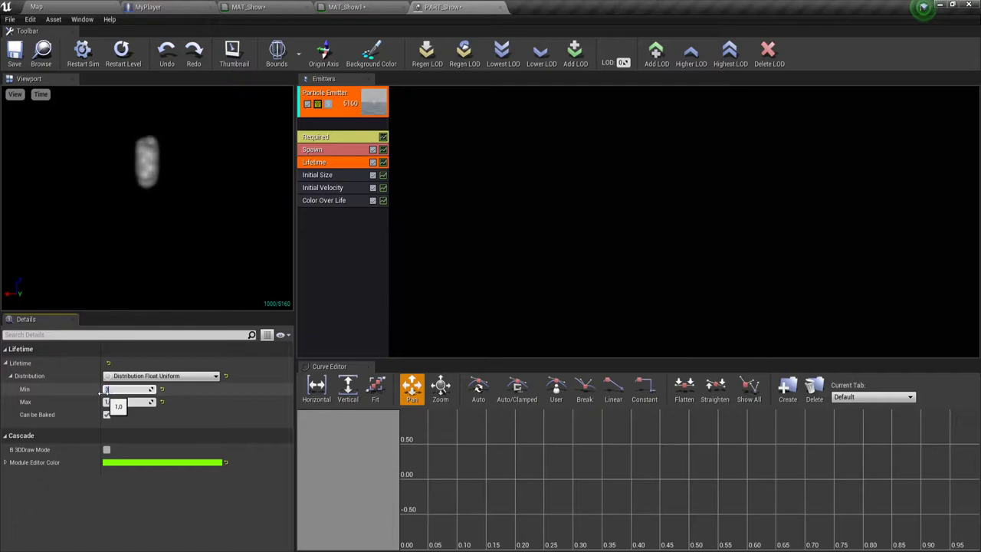
click(120, 401)
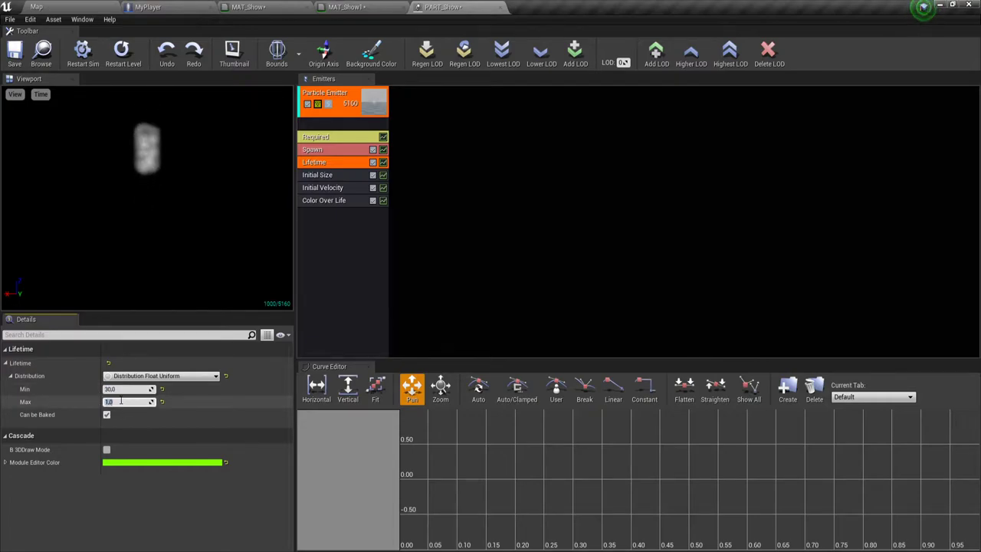
text(50)
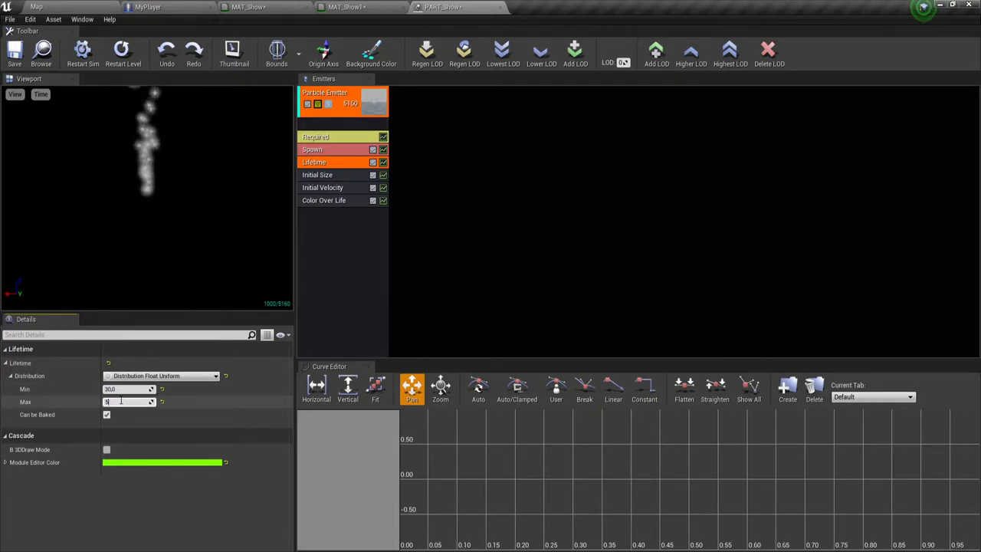
key(Return)
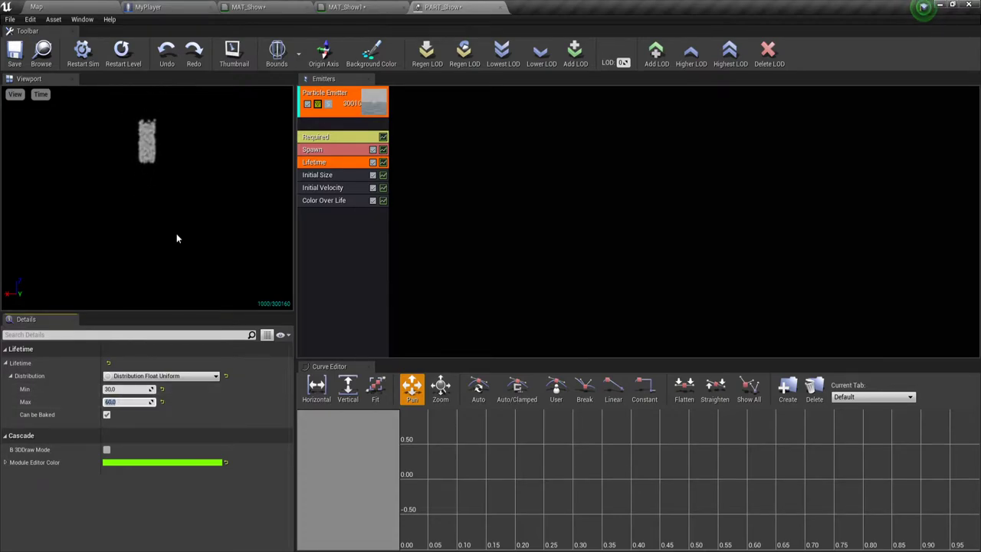
mouse_move(160, 189)
mouse_down()
mouse_move(154, 268)
mouse_move(158, 184)
mouse_up()
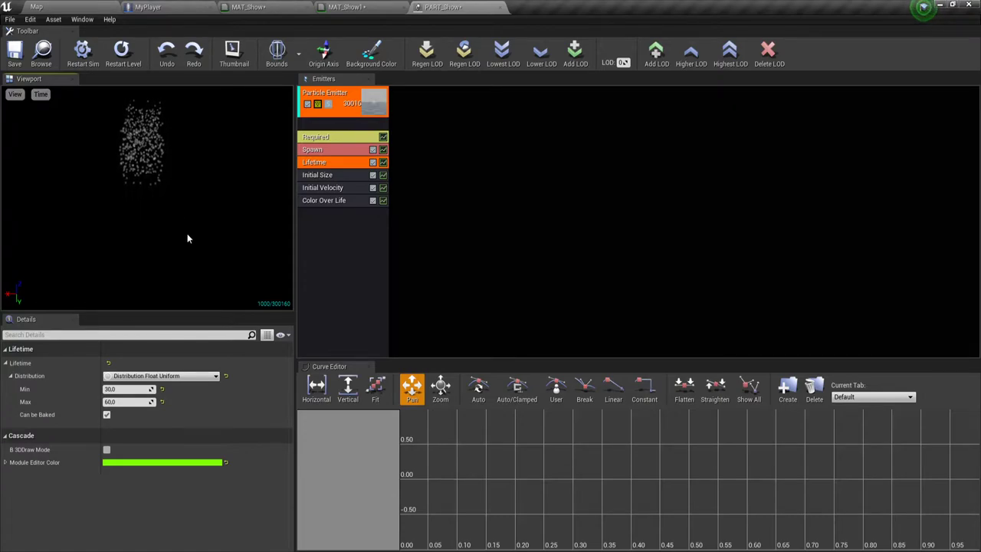
Set the Initial Velocity Start Velocity Max to 50, 50, -250.
click(319, 176)
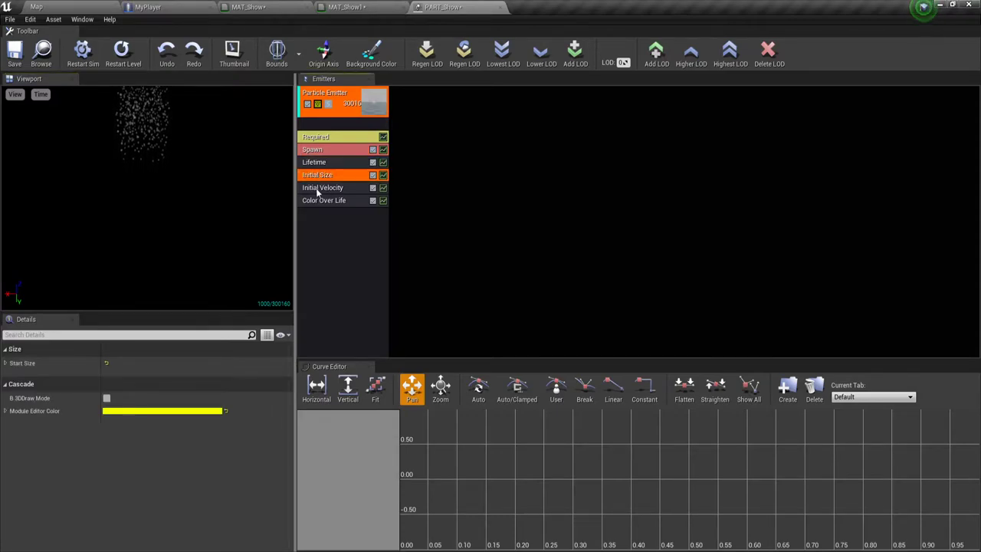
click(321, 191)
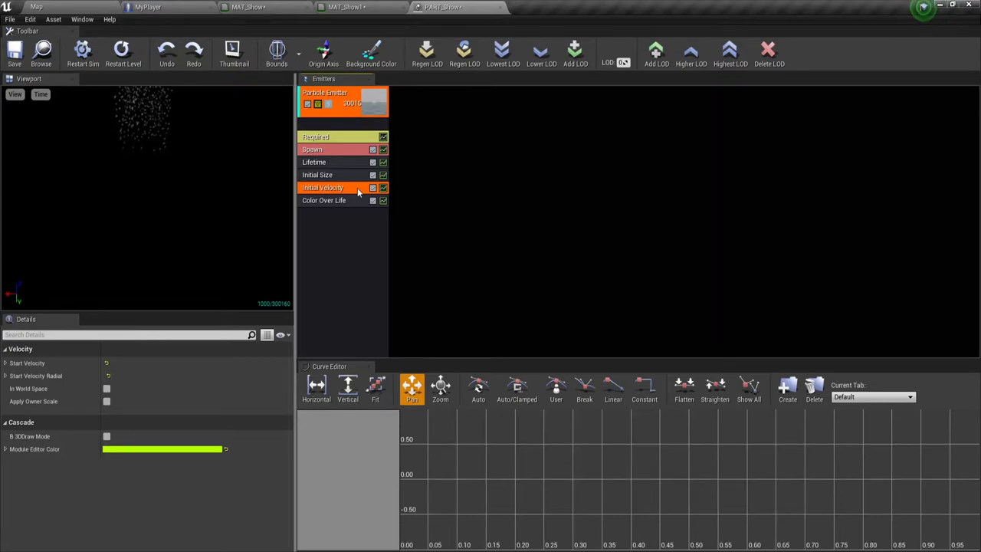
click(5, 364)
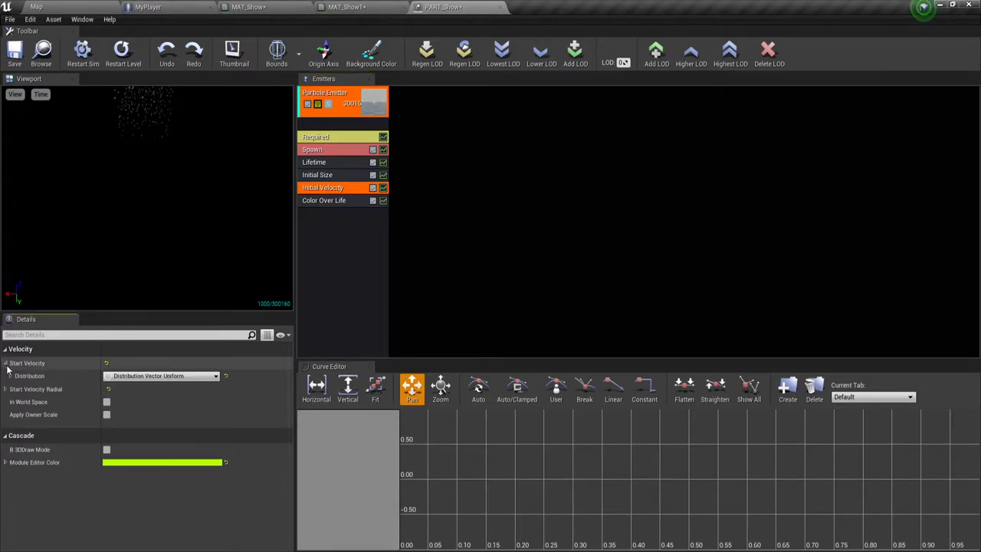
click(11, 377)
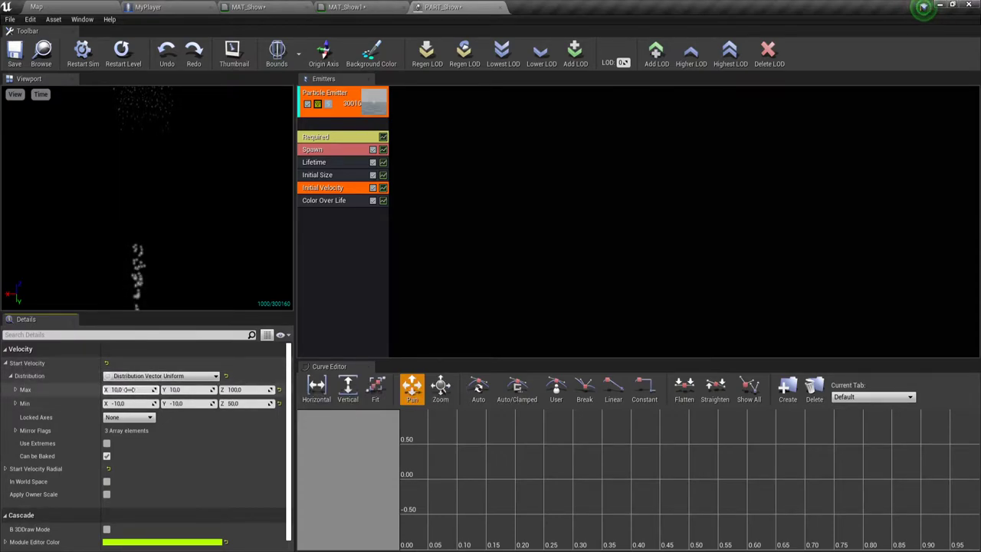
click(130, 390)
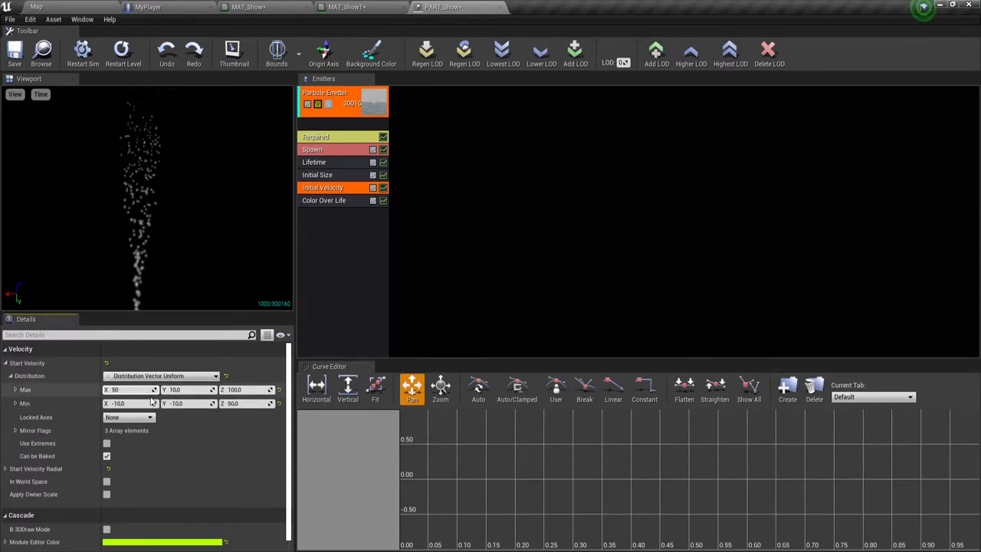
text(50)
key(Tab)
text(50)
key(Tab)
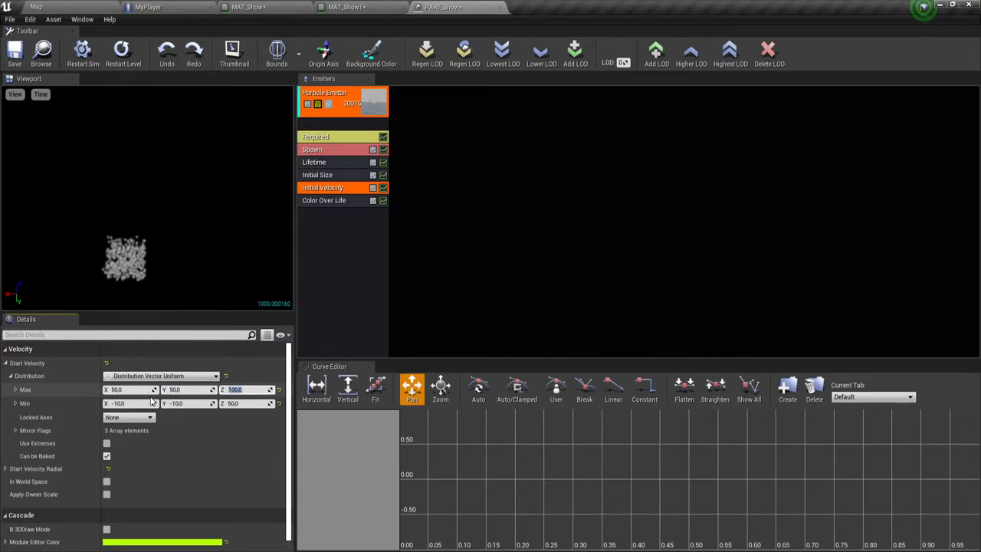
text(-250)
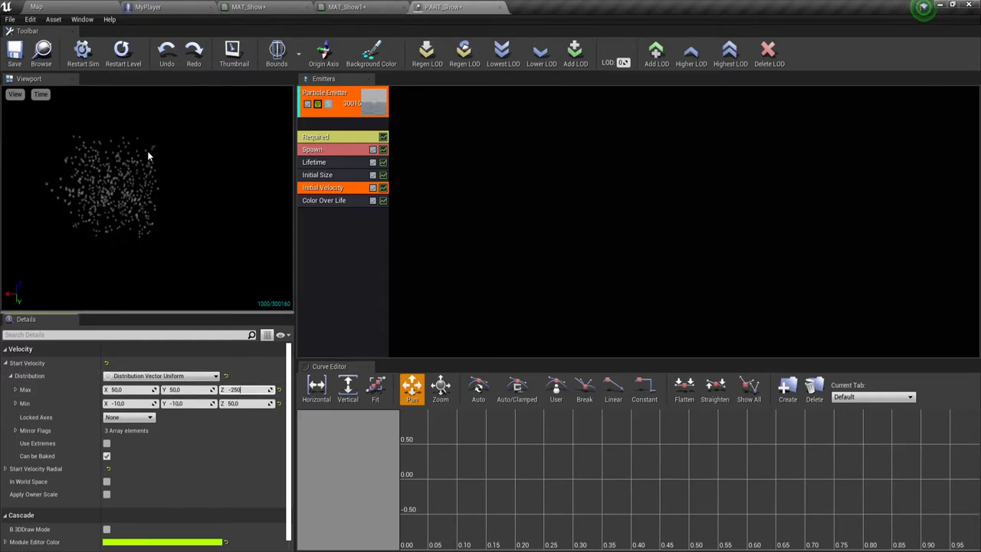
Set the Start Velocity Min to -50, -50, -400.
click(136, 403)
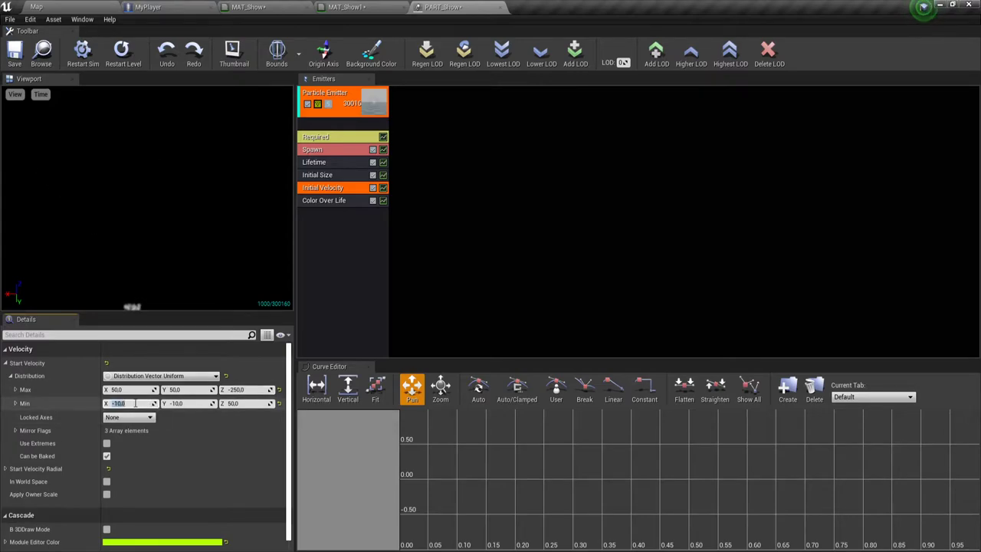
text(-5)
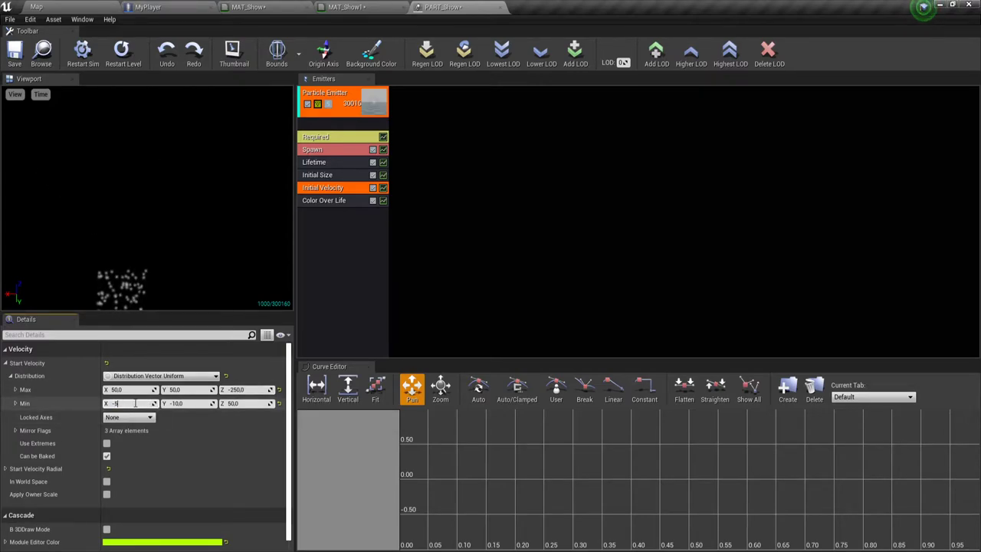
text(0)
key(Tab)
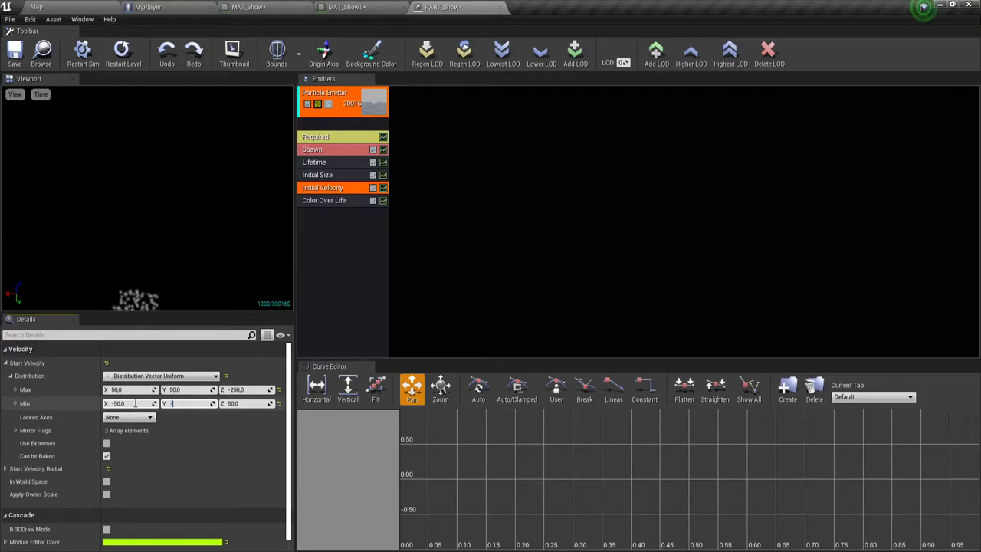
text(-50)
key(Tab)
text(-)
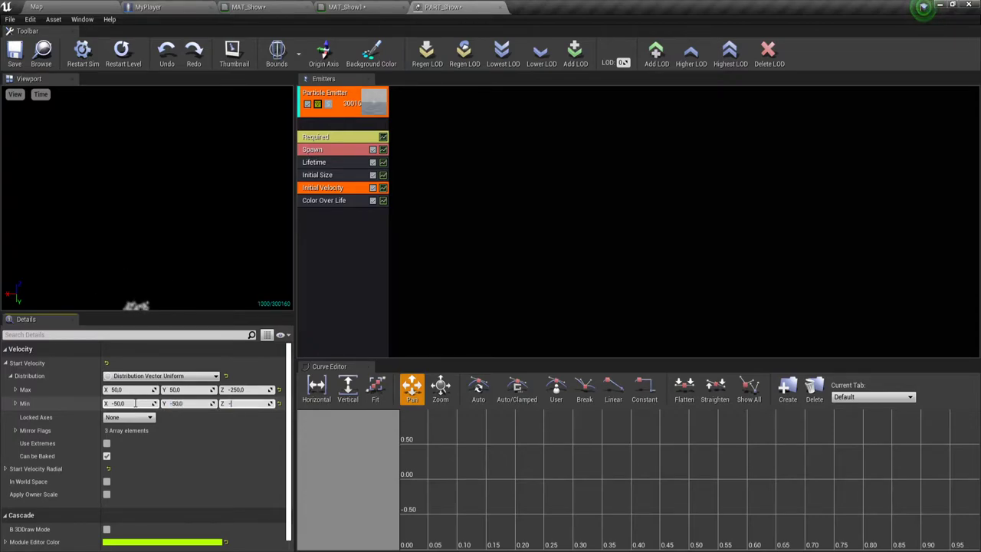
text(400)
key(Return)
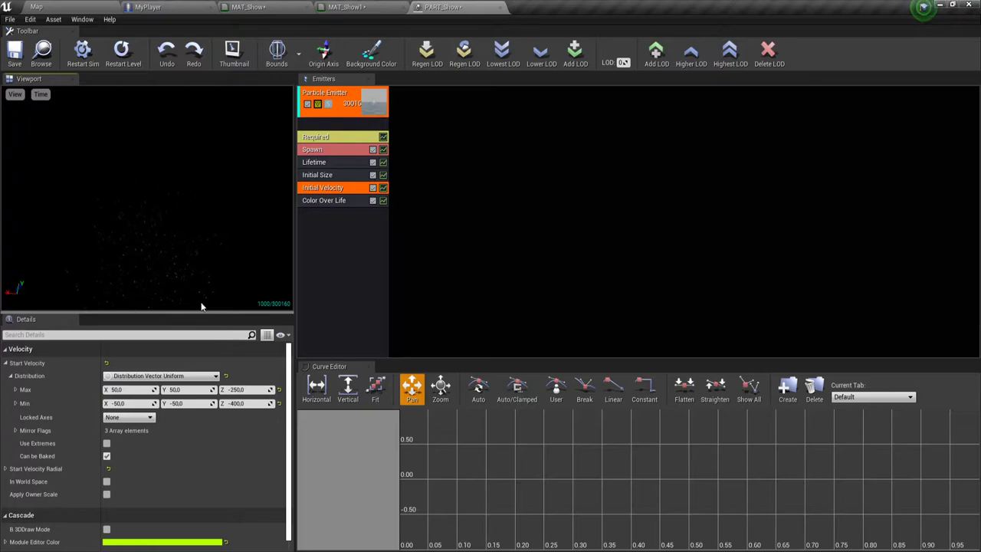
Add an Initial Location module to the PART_Show emitter.
click(331, 238)
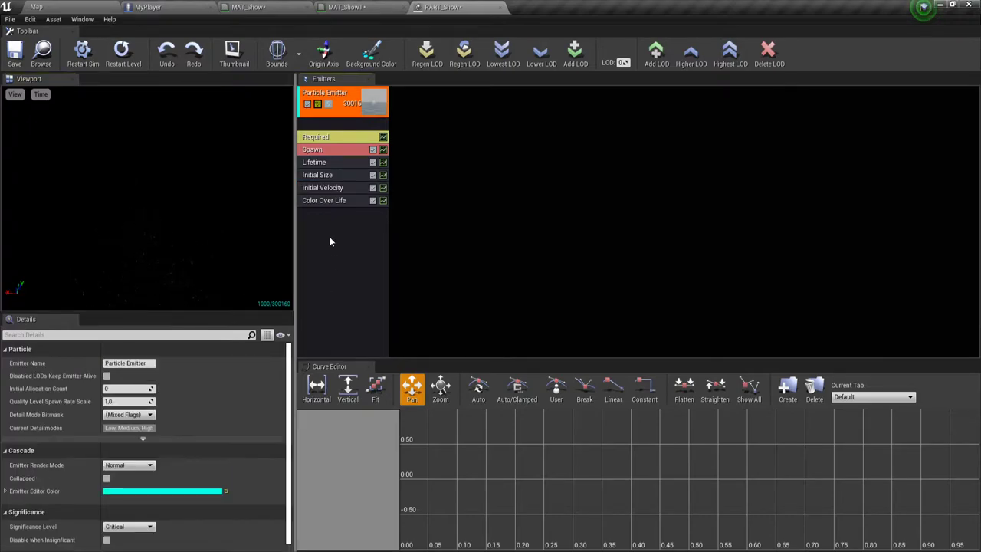
right_click(327, 228)
mouse_move(343, 237)
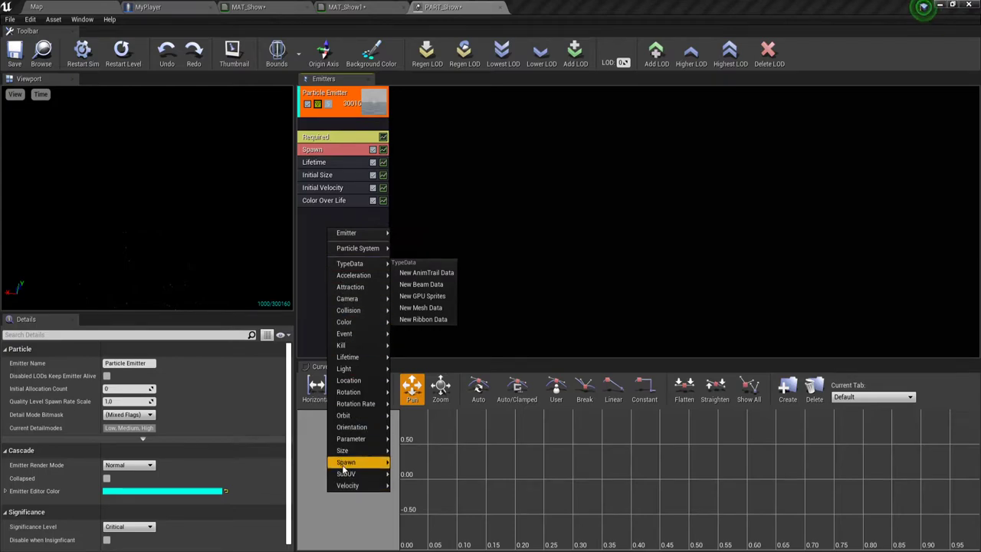
mouse_move(352, 384)
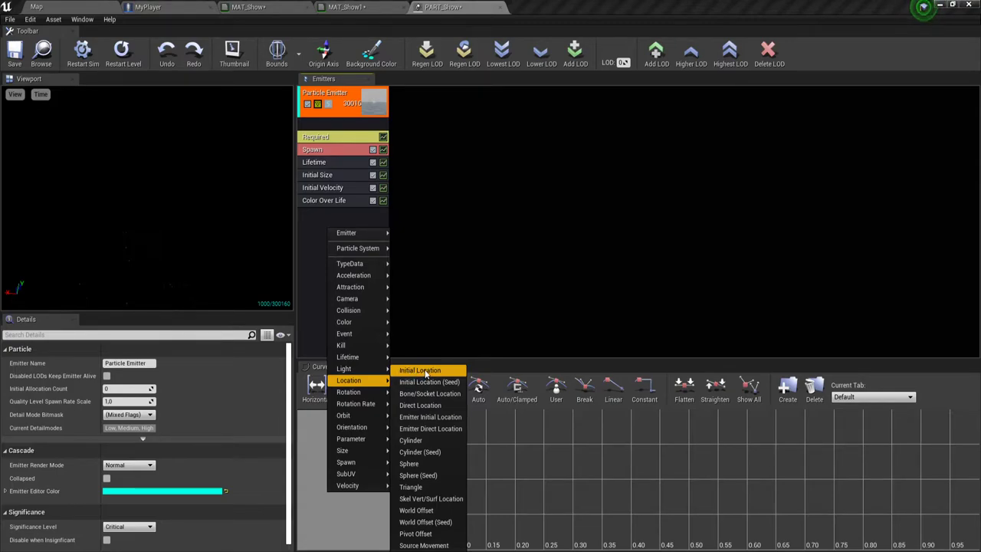
click(426, 373)
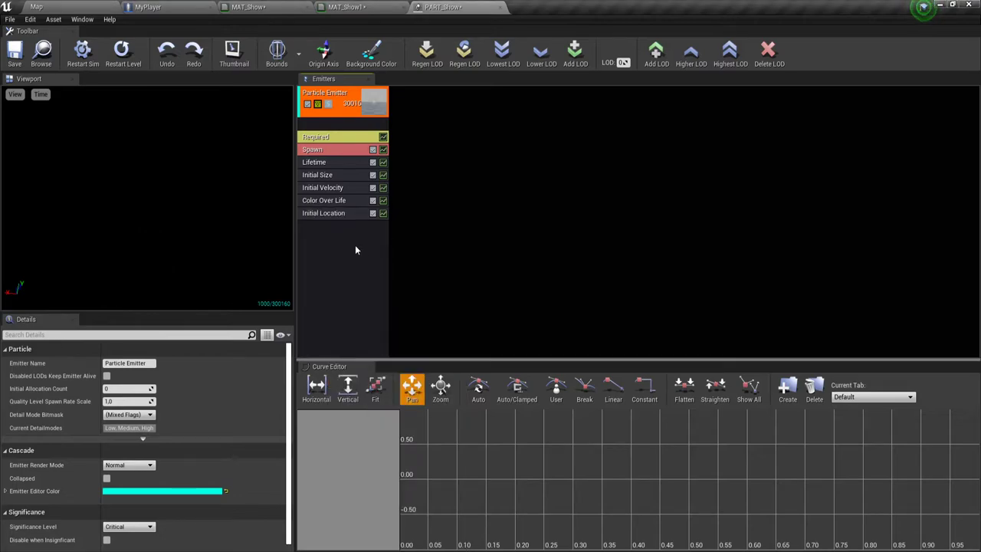
Expand the Initial Location's Start Location to reveal Max and Min at 0, 0, 0.
click(327, 213)
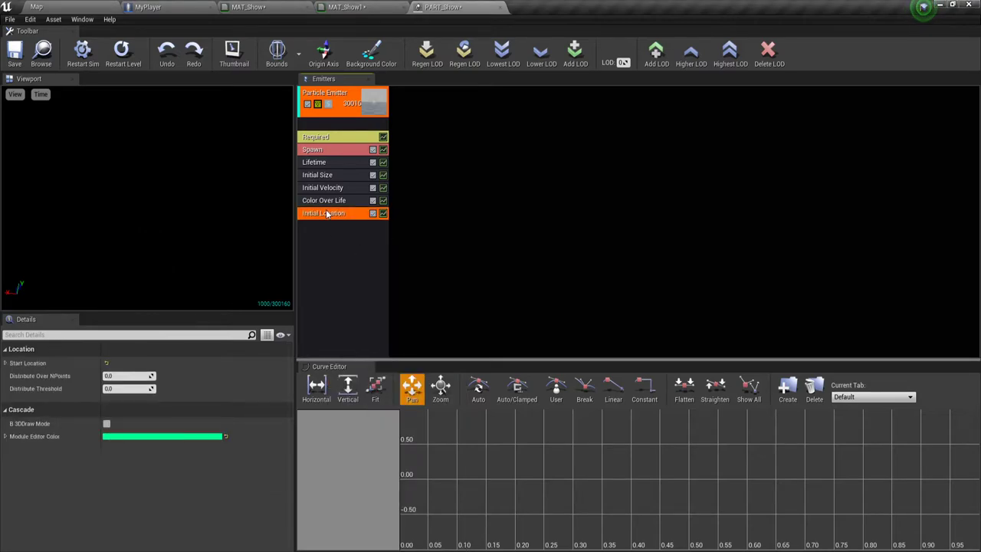
click(5, 363)
click(11, 376)
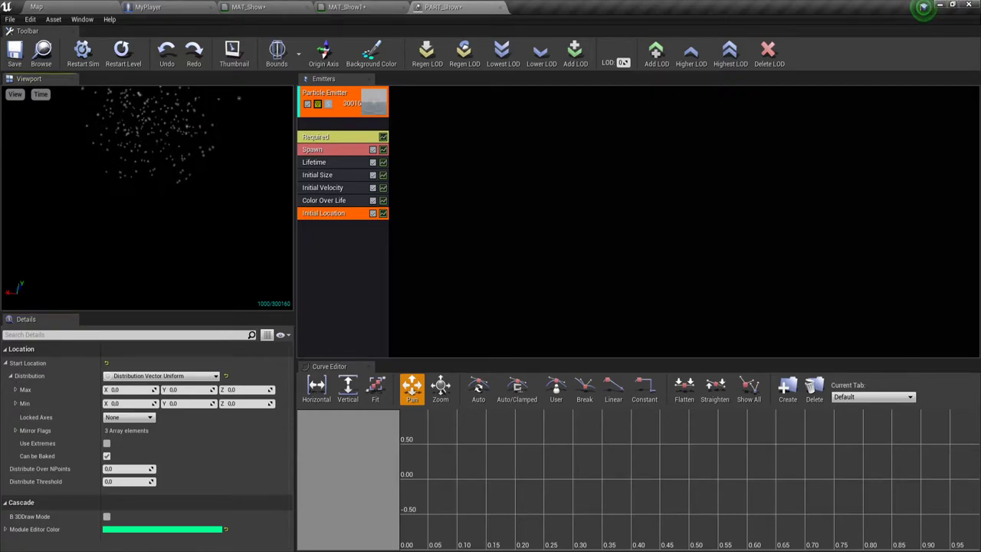
mouse_move(165, 228)
mouse_down()
mouse_move(165, 200)
mouse_move(163, 228)
mouse_up()
drag(162, 229, 157, 230)
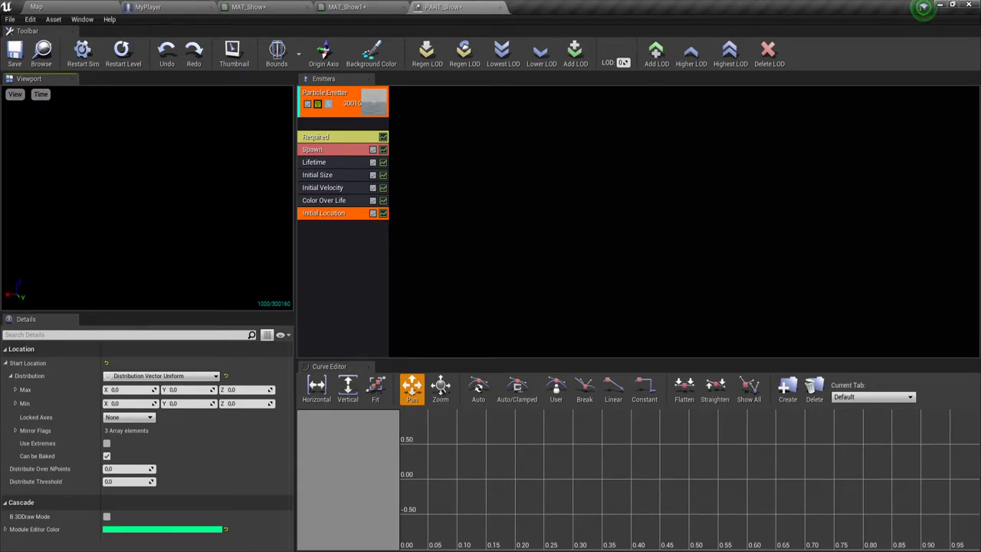
Give the emitter New GPU Sprites type data from the TypeData menu.
right_click(321, 249)
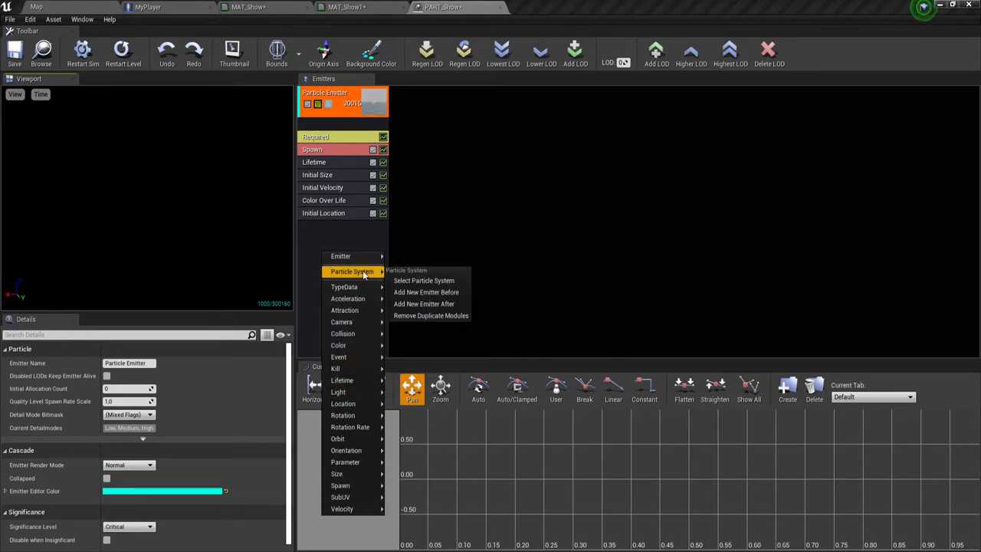
mouse_move(374, 261)
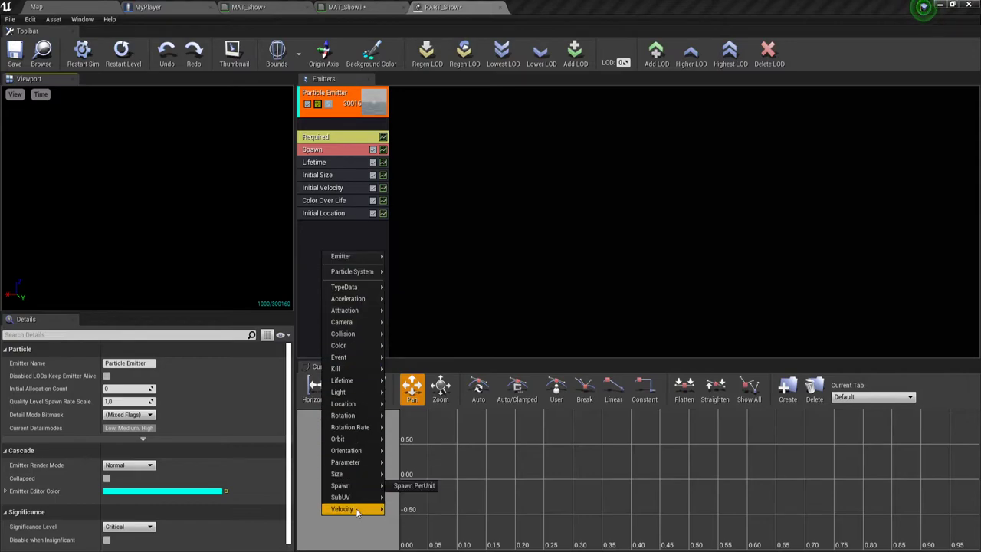
mouse_move(355, 511)
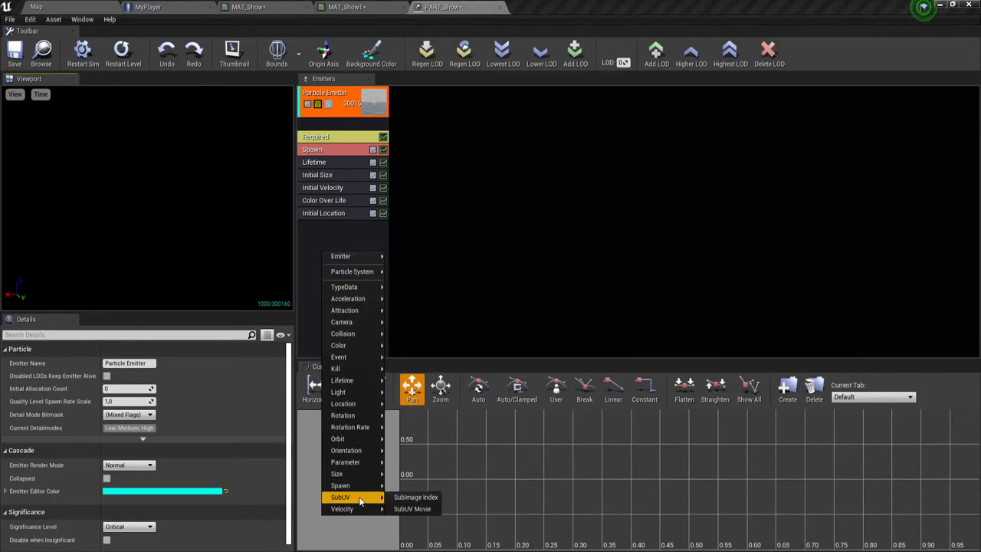
mouse_move(362, 485)
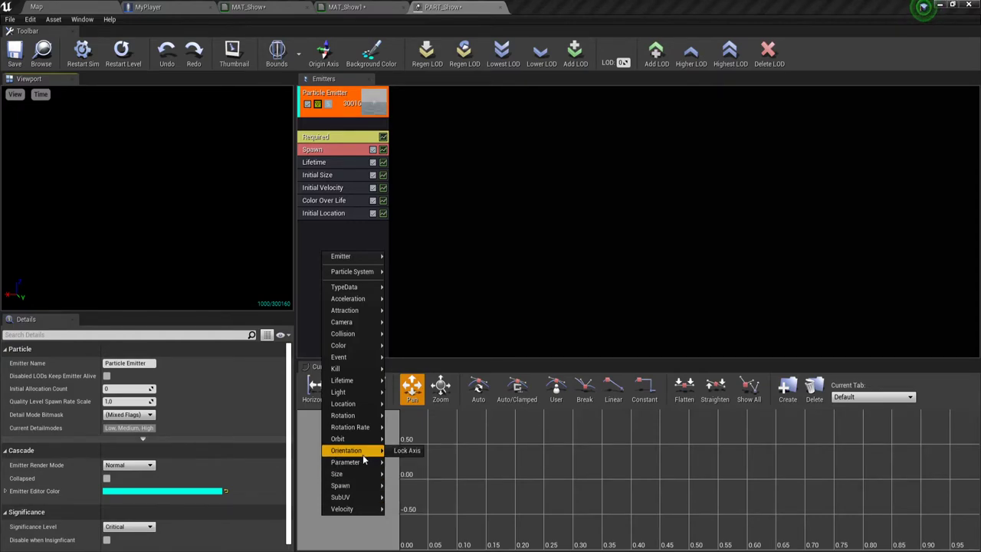
mouse_move(366, 439)
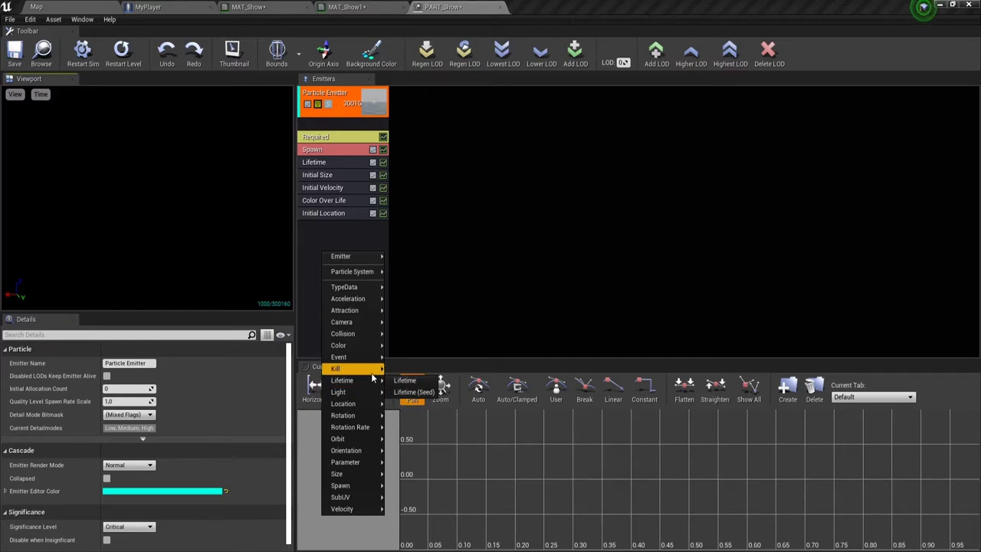
mouse_move(375, 370)
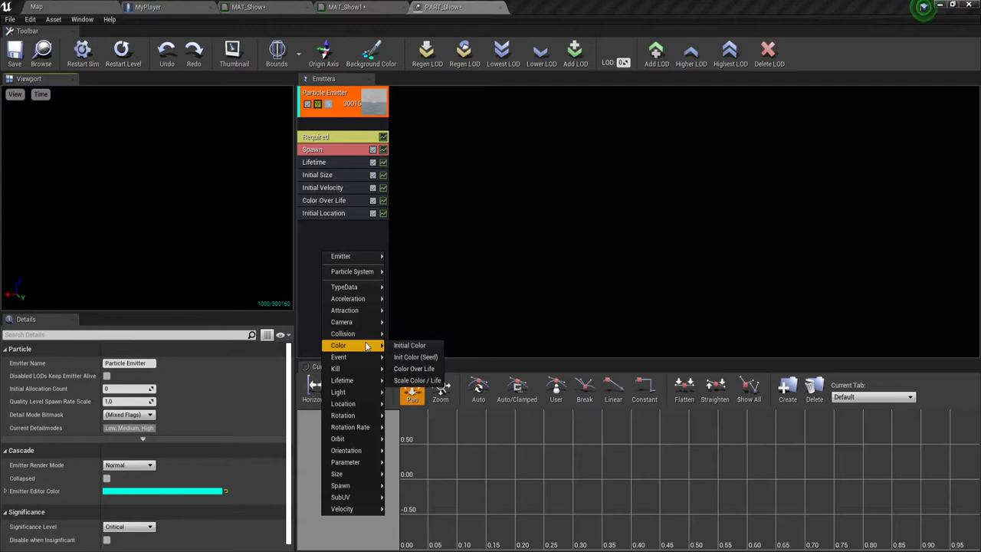
mouse_move(378, 294)
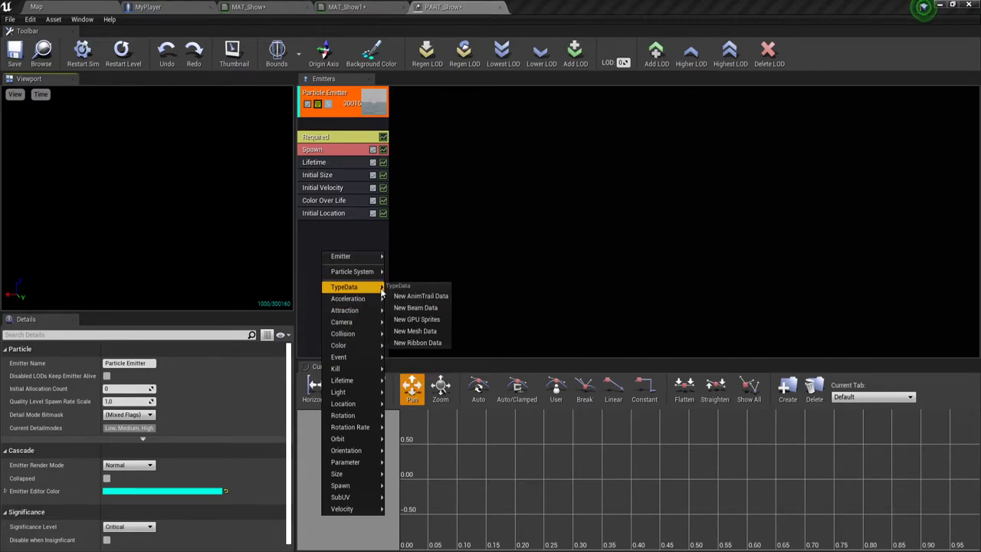
click(417, 320)
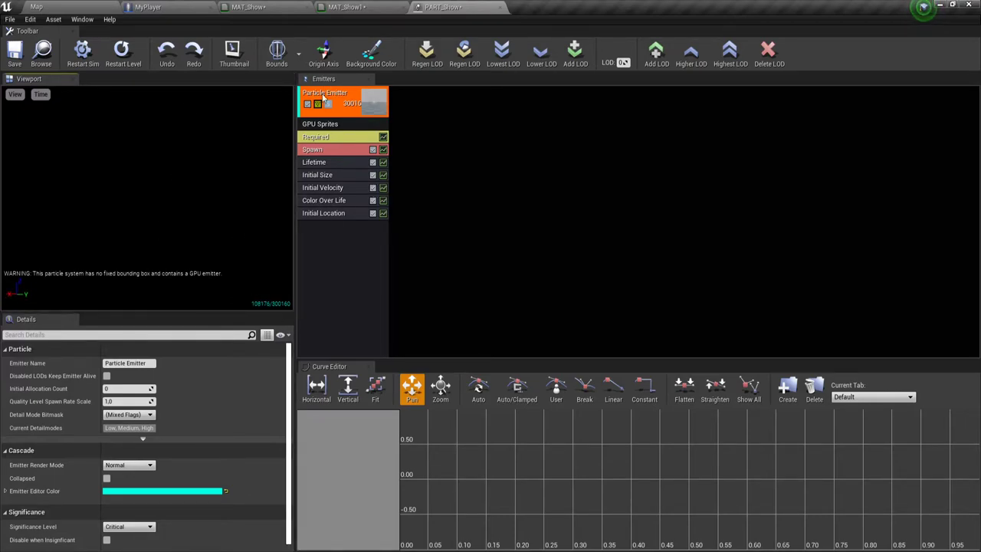
Set Initial Location Start Location Max to 5000, 5000, 50 and Min to -5000, -5000, -50.
click(323, 125)
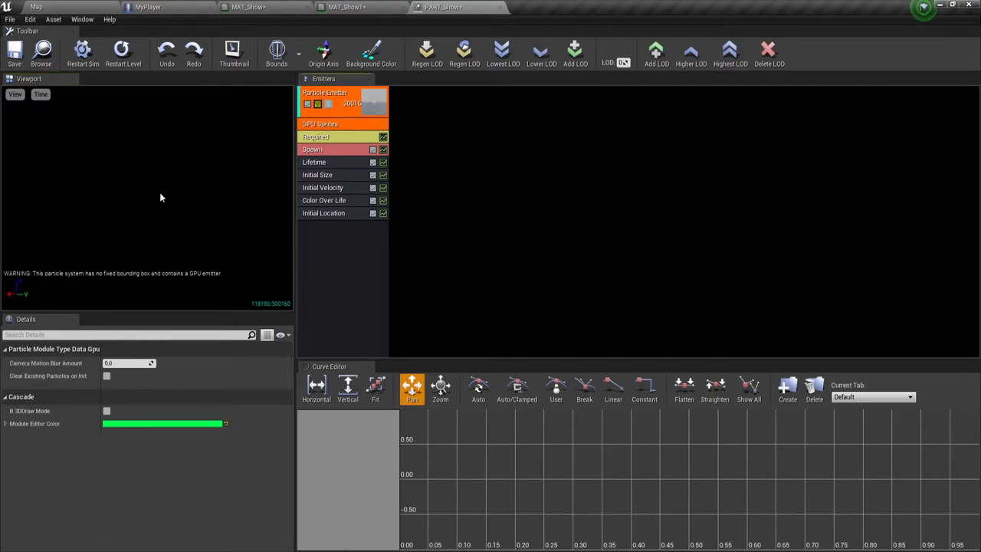
click(318, 215)
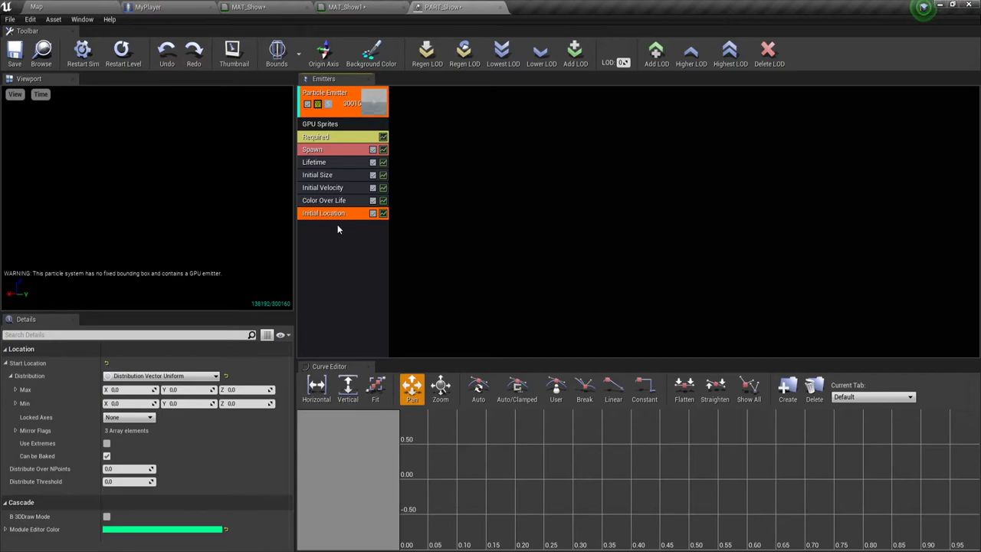
click(128, 390)
text(5000)
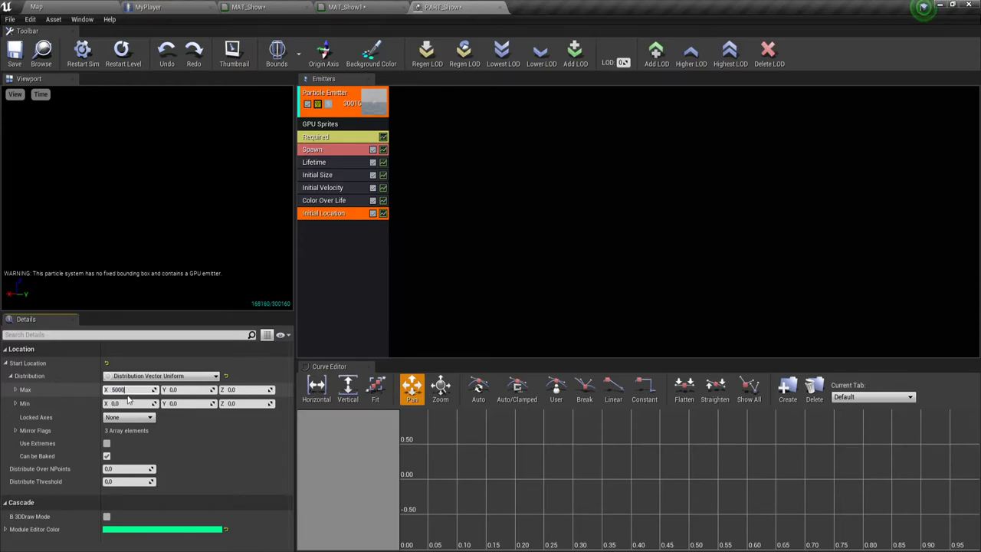
click(184, 390)
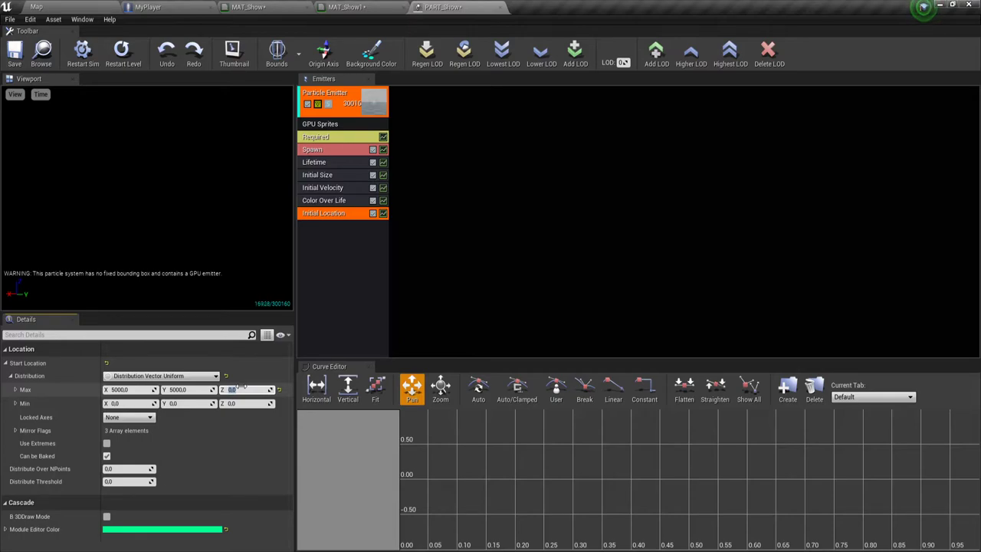
click(246, 390)
text(50)
click(131, 403)
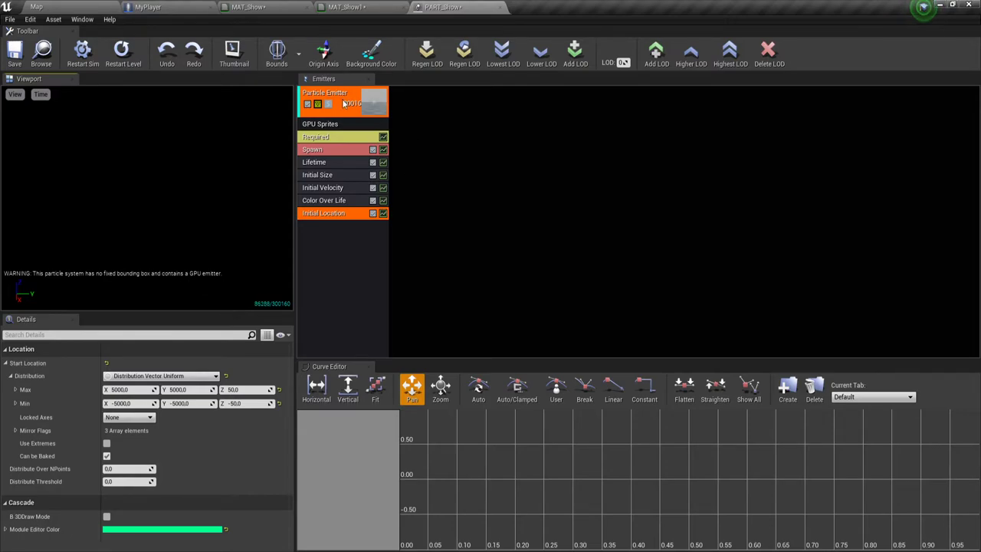
Show PART_Show's bounds and apply Set Fixed Bounds, checking them in the preview.
click(284, 61)
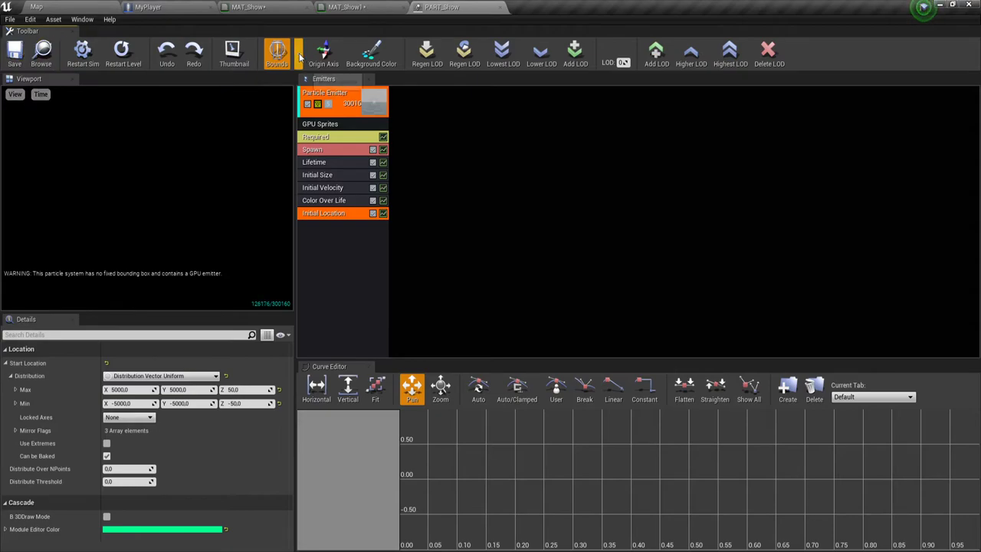
click(301, 55)
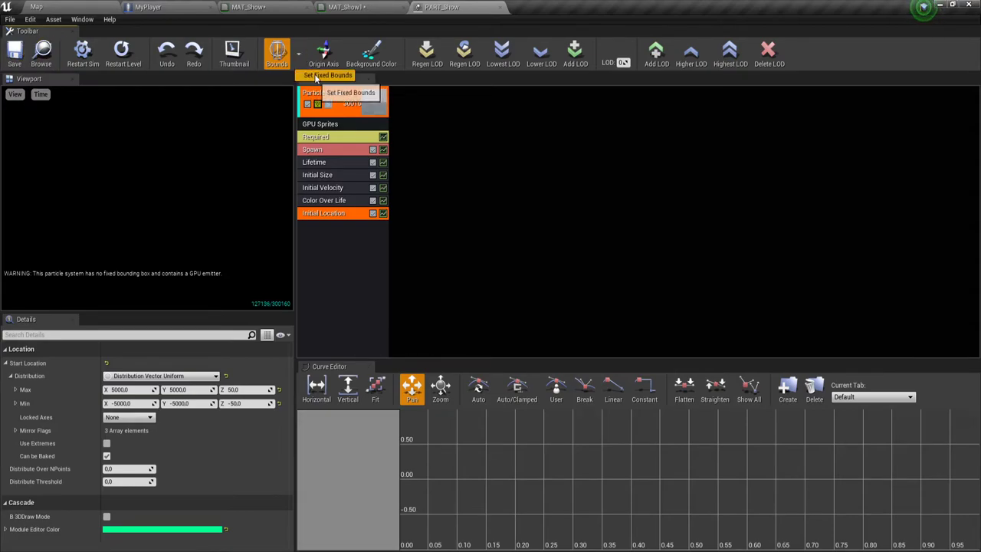
click(314, 75)
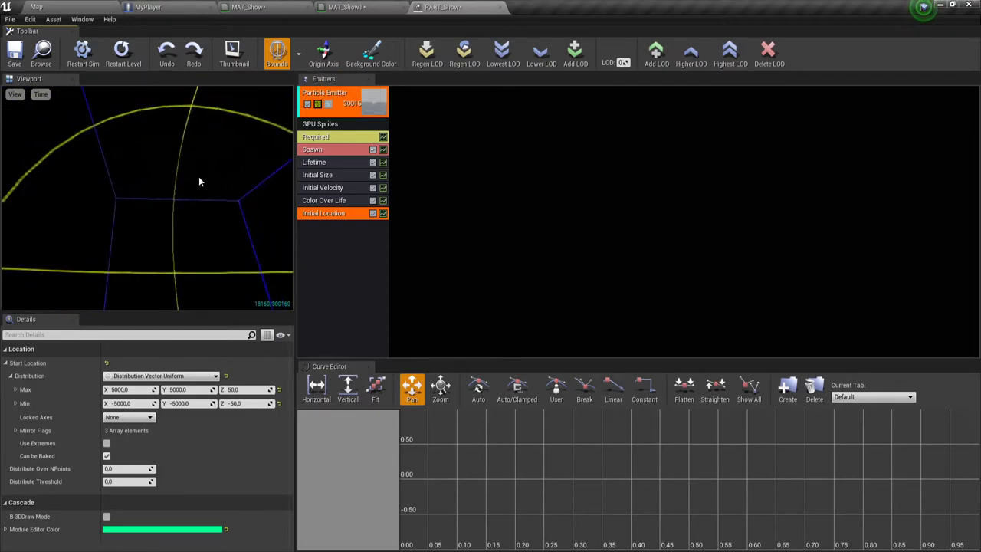
drag(199, 177, 153, 192)
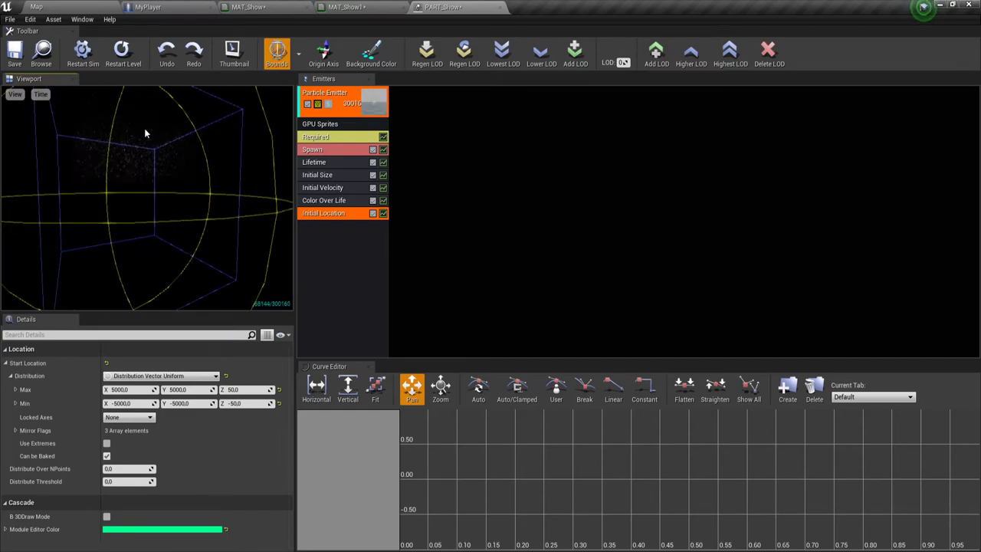
drag(153, 192, 153, 191)
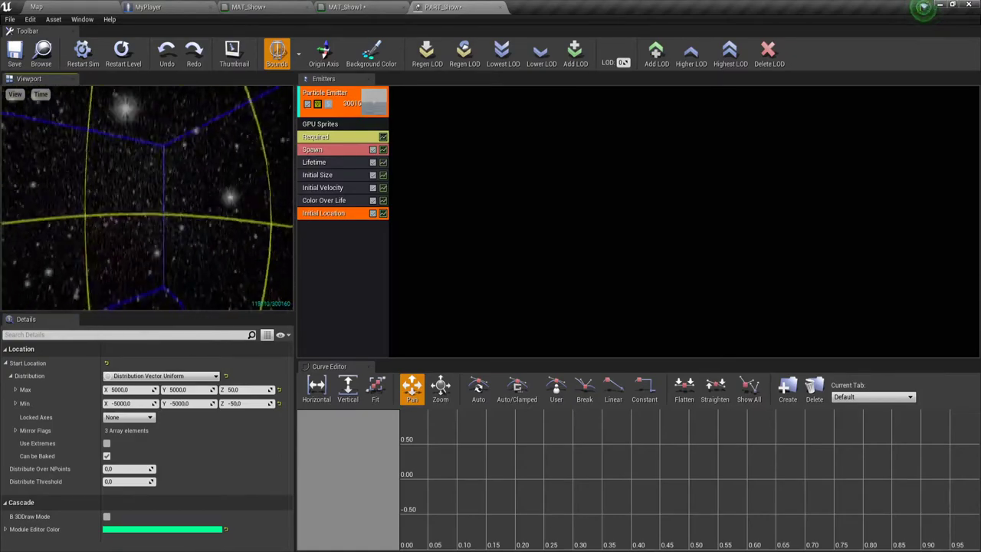
drag(131, 140, 131, 140)
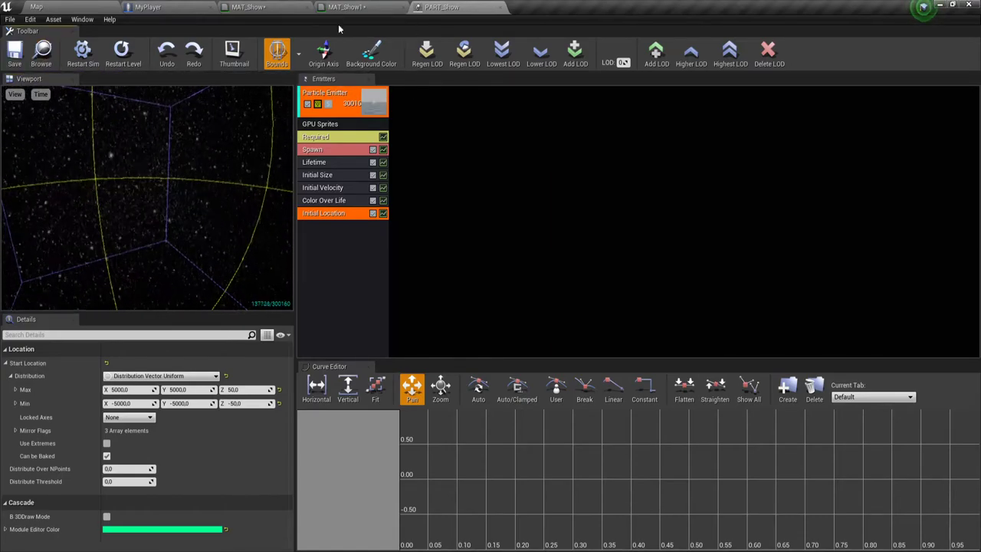
Save the MAT_Show1 and MAT_Show materials and return to the Map level.
click(355, 7)
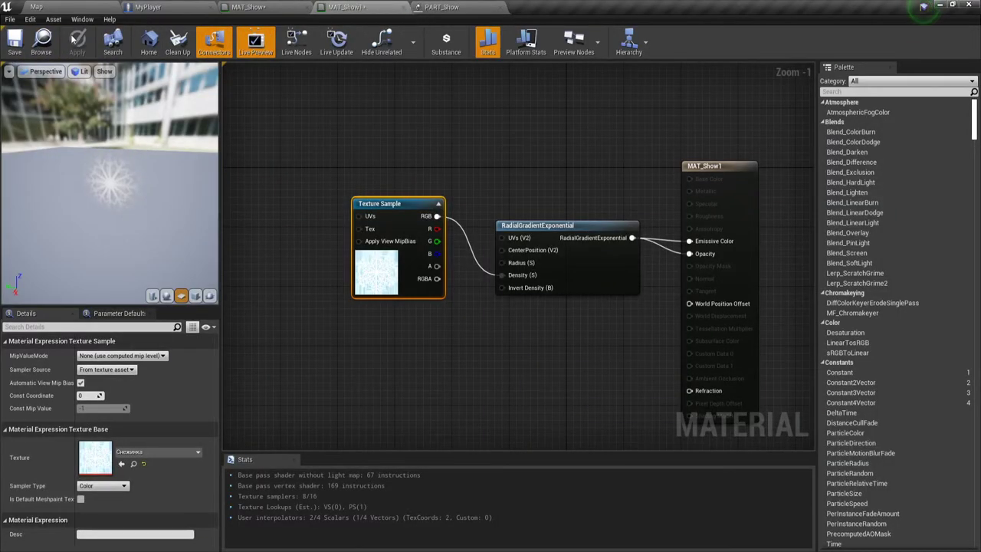
click(25, 44)
click(249, 7)
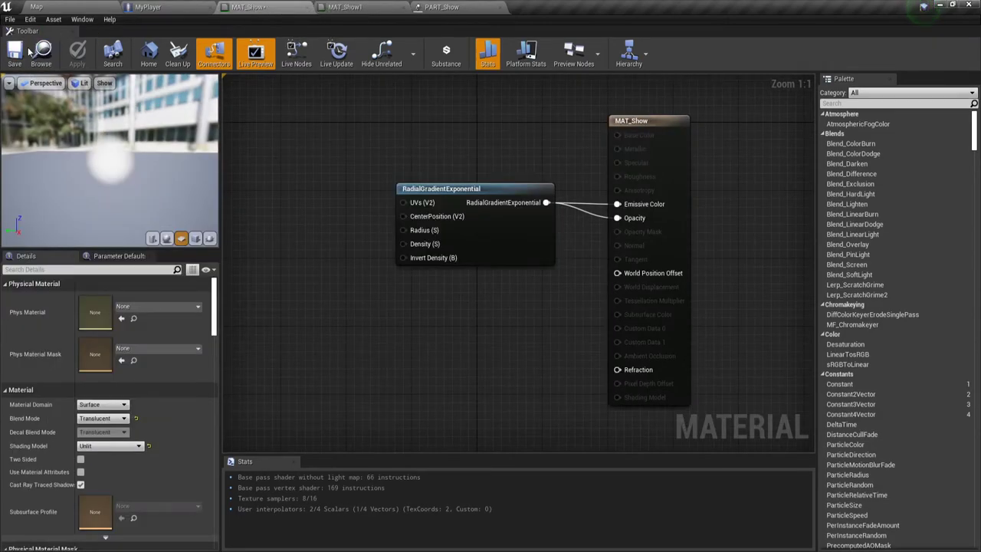
click(15, 50)
click(36, 7)
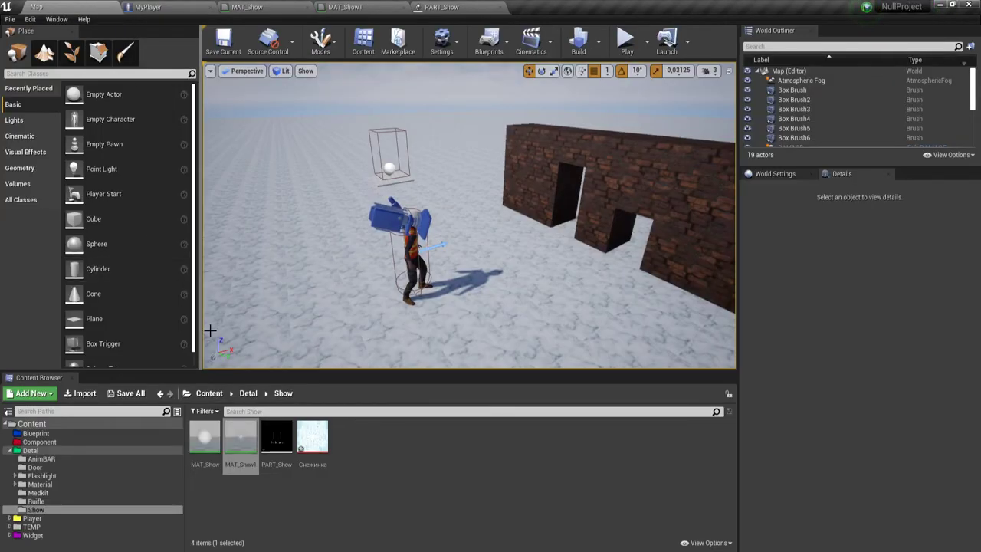
Place PART_Show in the level, raise it to Z 3575, and start Play.
mouse_move(472, 182)
right_down()
mouse_move(429, 191)
mouse_move(460, 230)
right_up()
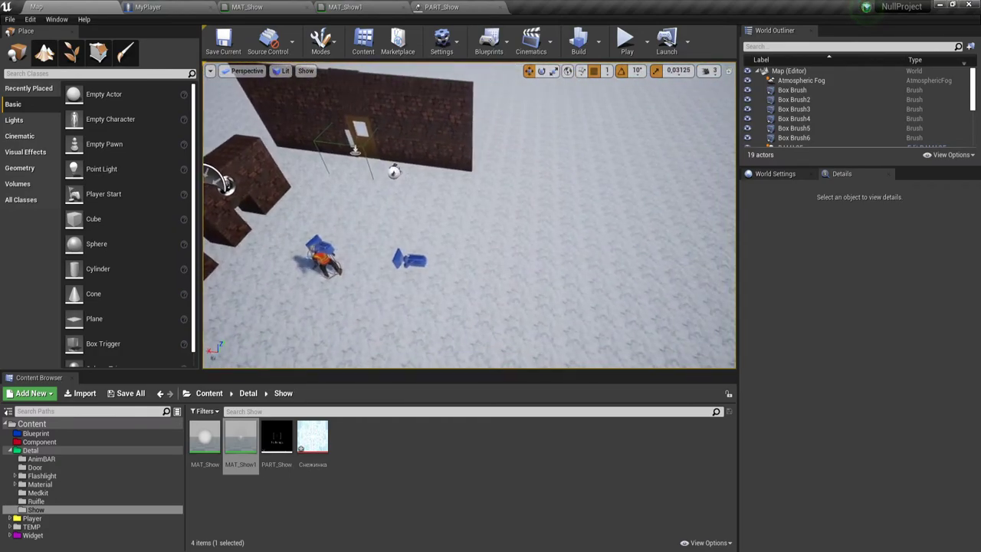
mouse_move(311, 439)
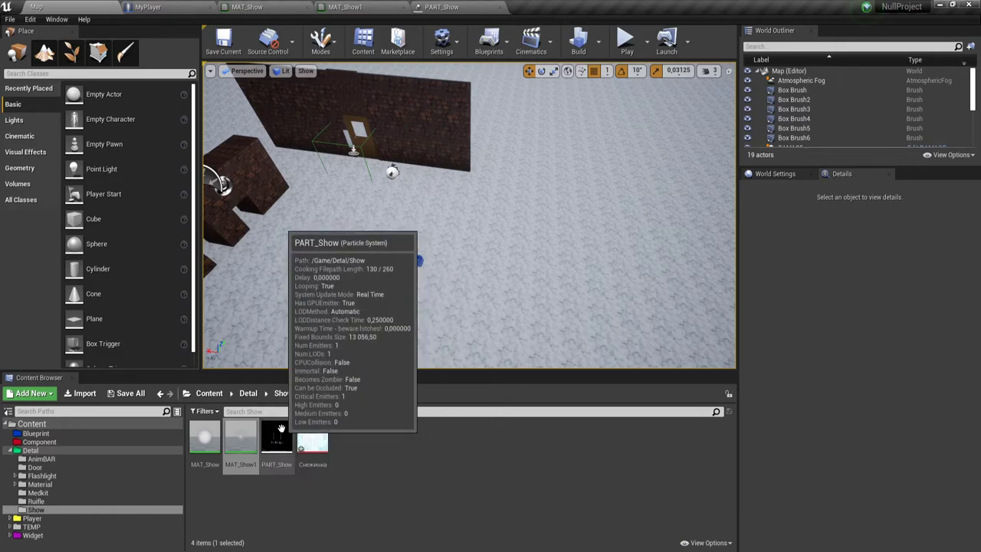
mouse_move(277, 437)
mouse_down()
mouse_move(330, 342)
mouse_move(371, 216)
mouse_up()
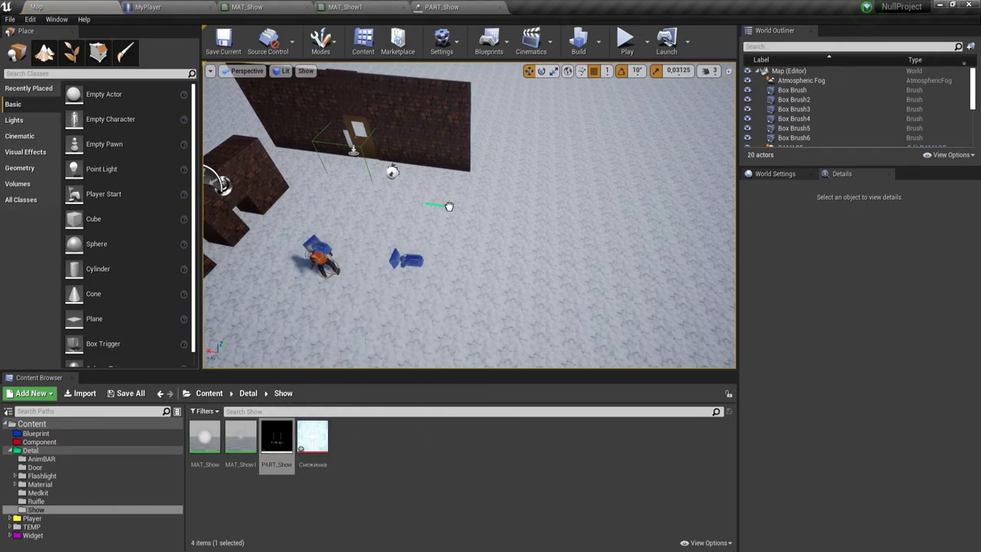
mouse_move(449, 206)
right_down()
mouse_move(450, 154)
mouse_move(449, 222)
right_up()
drag(449, 191, 448, 134)
right_drag(585, 258, 585, 230)
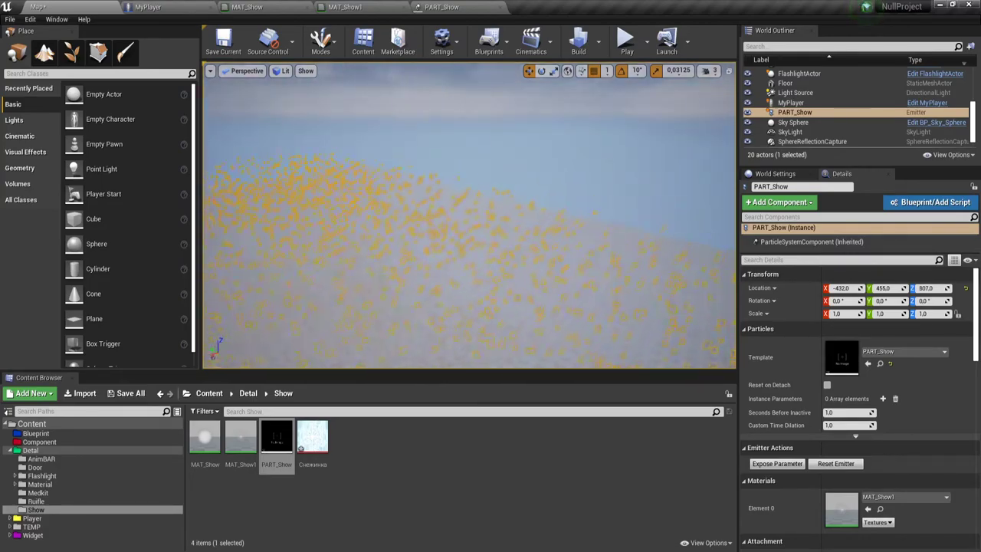
right_drag(469, 230, 469, 199)
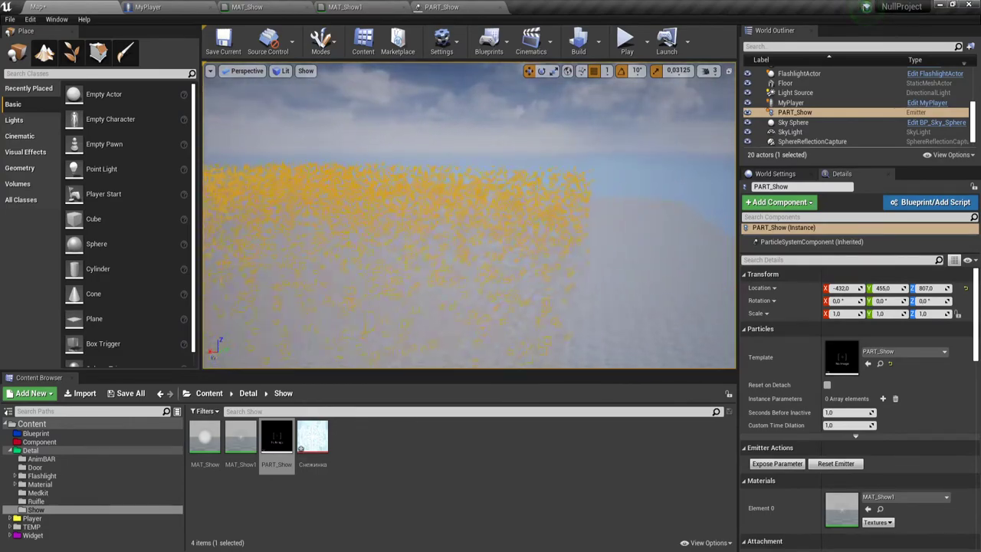
drag(563, 221, 562, 245)
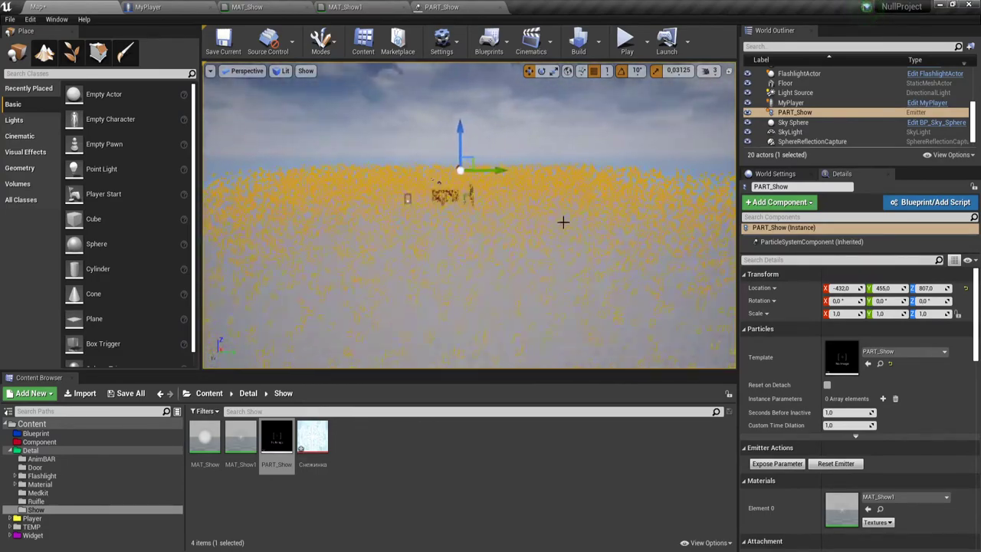
drag(464, 141, 465, 73)
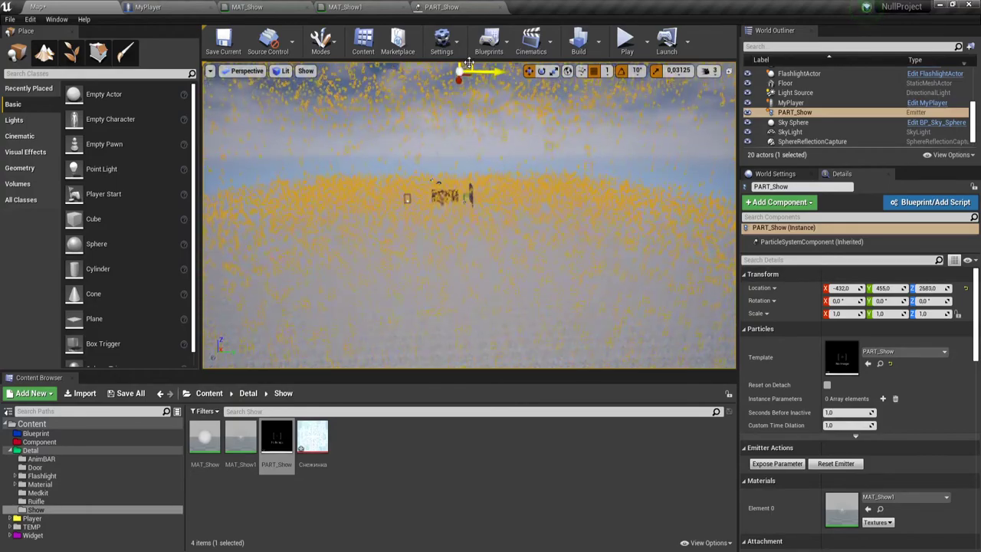
mouse_move(469, 230)
mouse_down()
mouse_move(453, 261)
mouse_move(445, 245)
mouse_move(460, 215)
mouse_move(469, 222)
mouse_up()
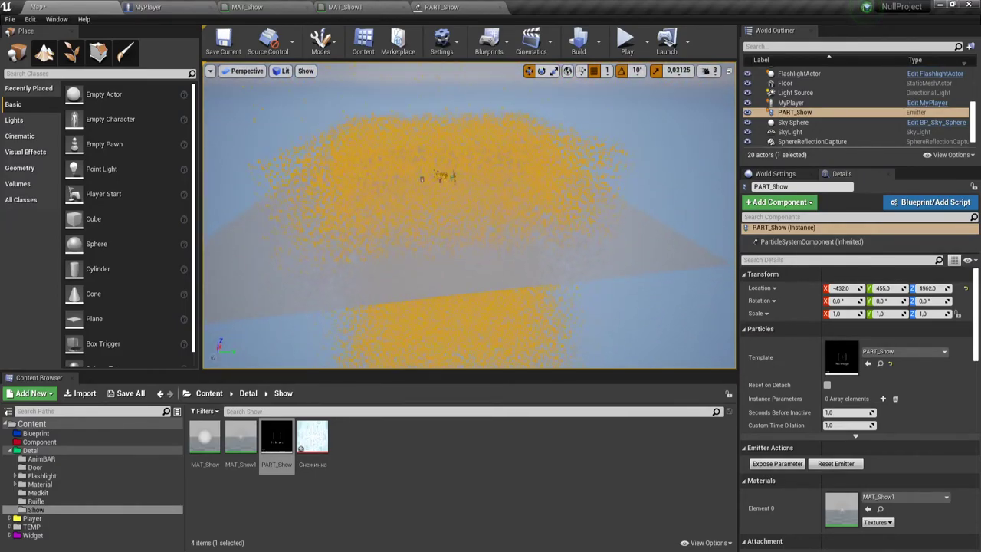
right_drag(462, 69, 473, 148)
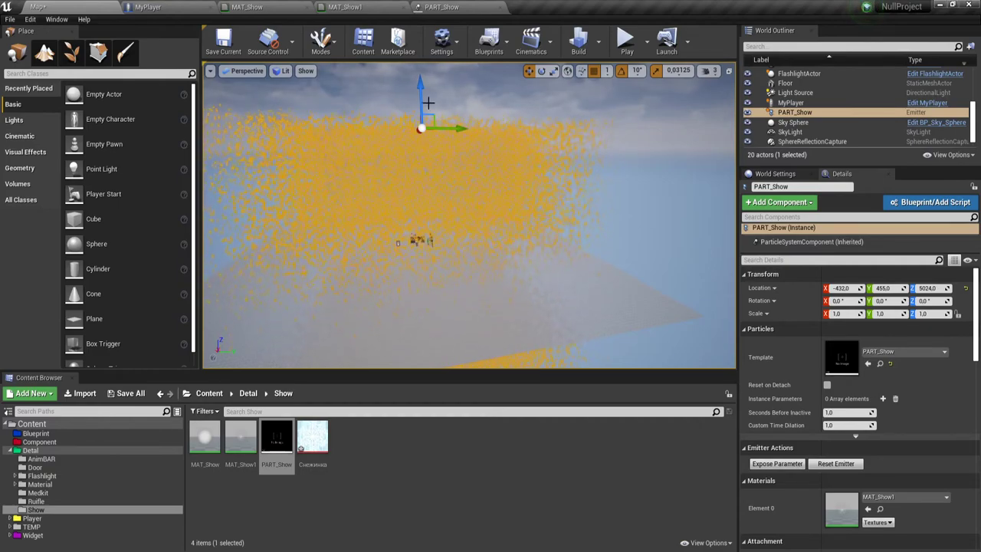
drag(421, 95, 420, 135)
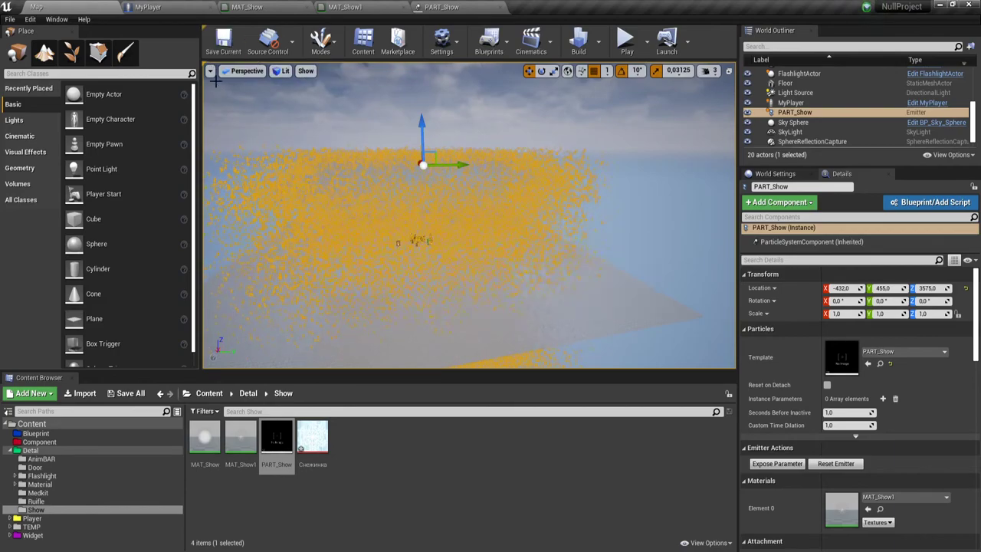
click(626, 42)
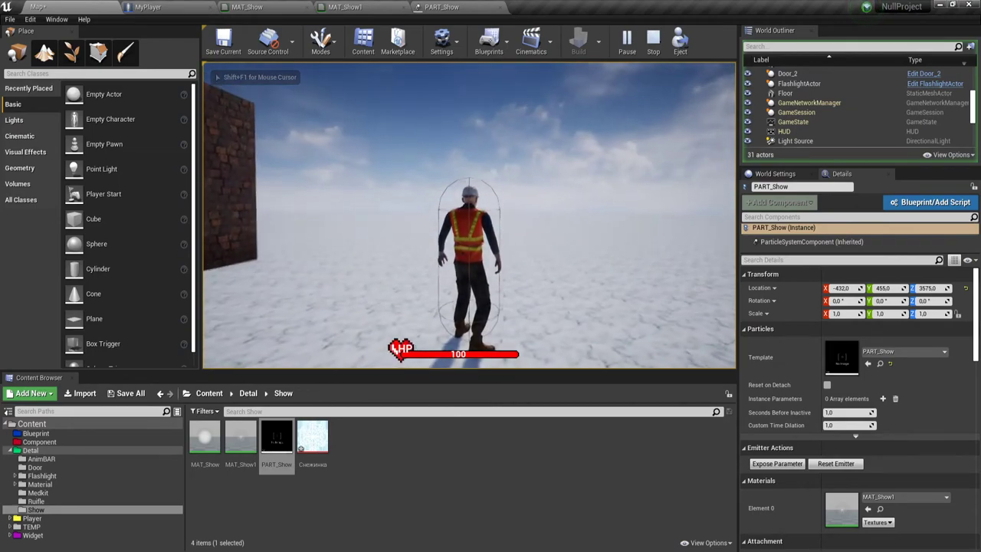
Walk the character forward toward the brick walls, then stop the play session with Esc.
key(w)
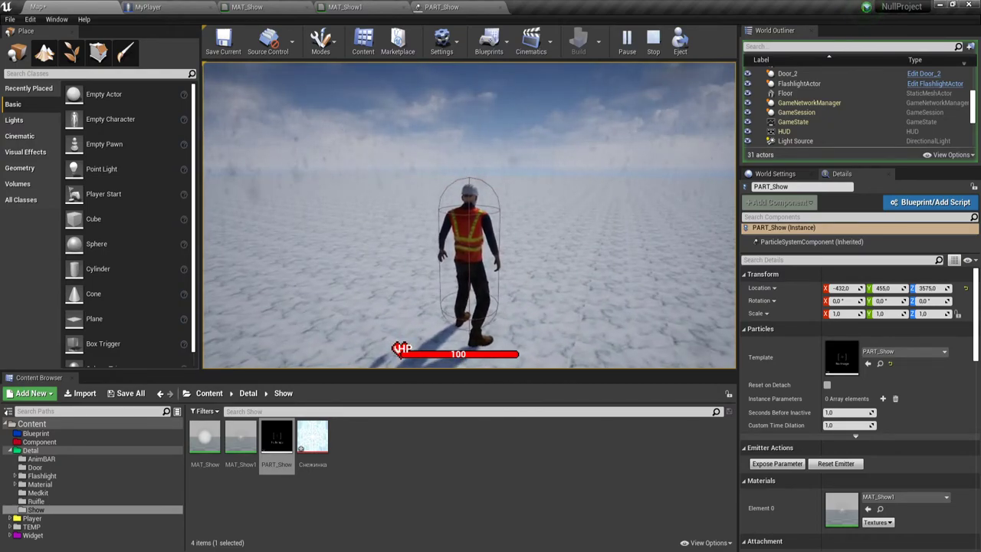
key(Escape)
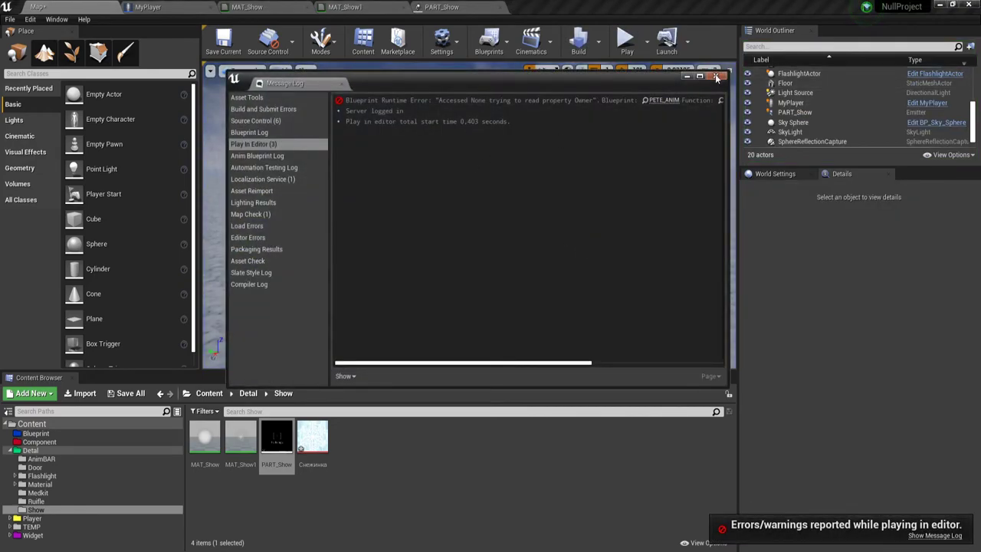
Set PART_Show's Initial Size Start Size Max to 20 on every axis.
click(443, 7)
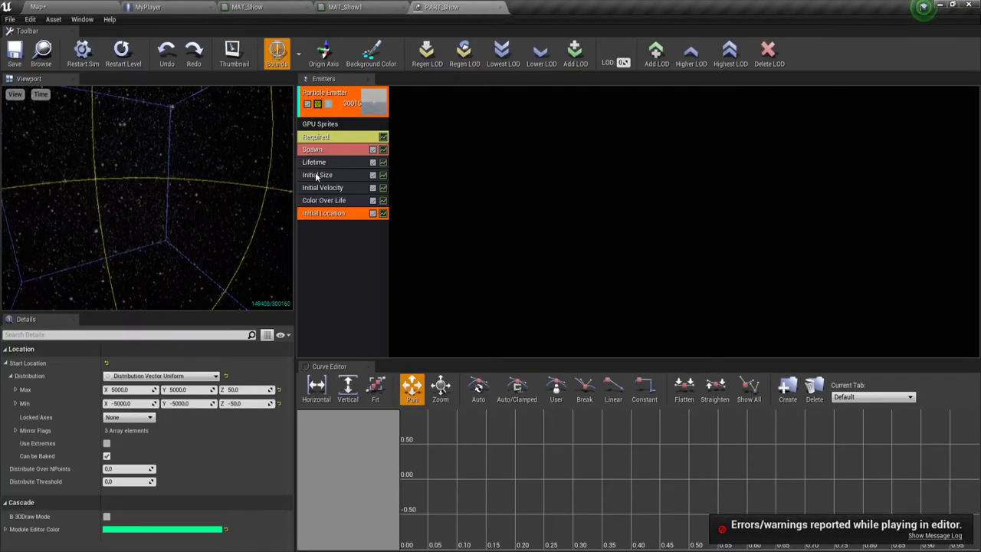
click(319, 175)
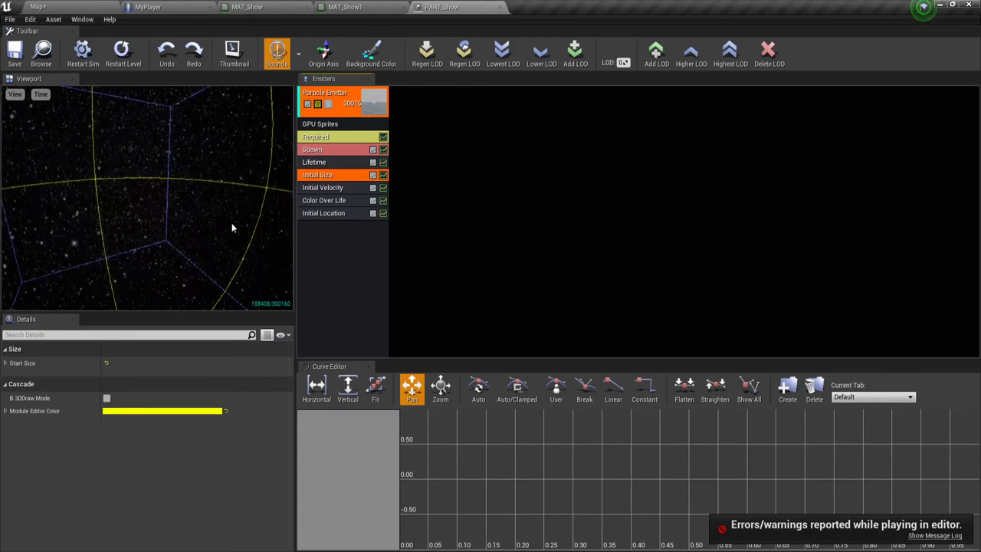
click(5, 363)
click(9, 375)
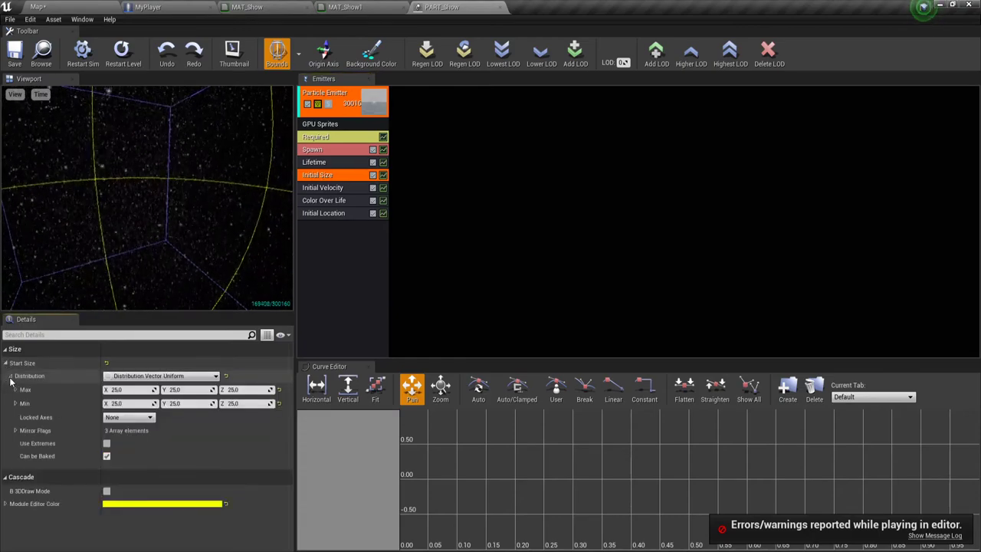
click(129, 390)
text(10)
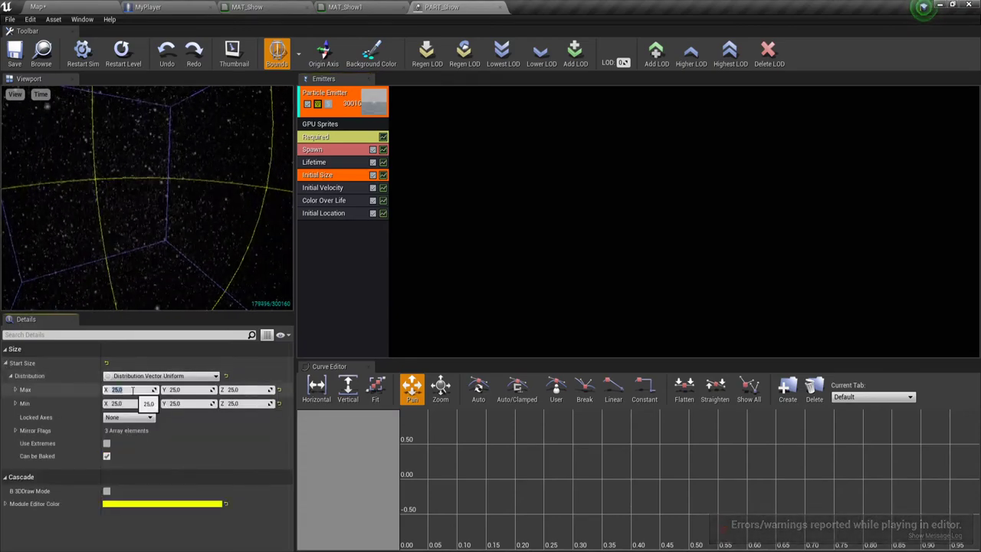
key(Return)
click(132, 403)
text(10)
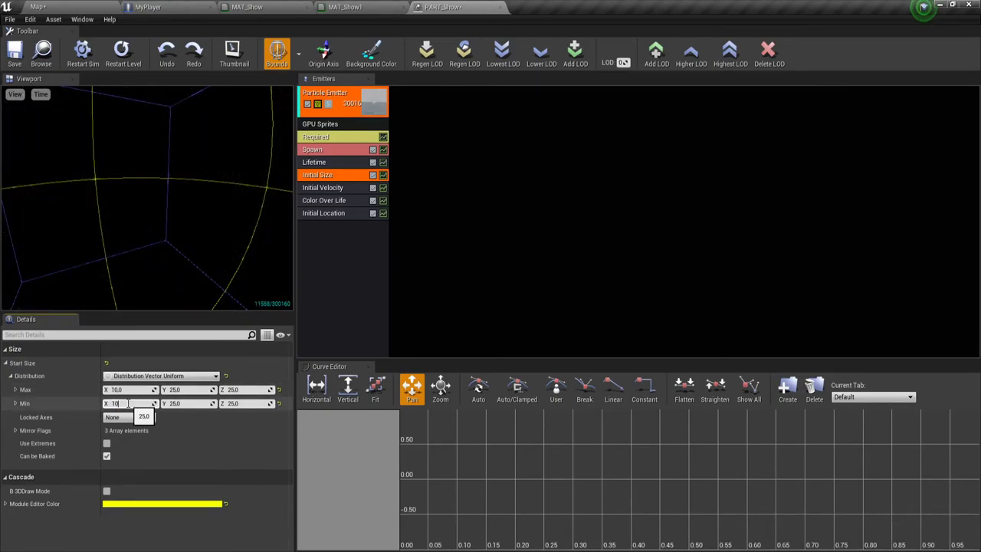
click(241, 404)
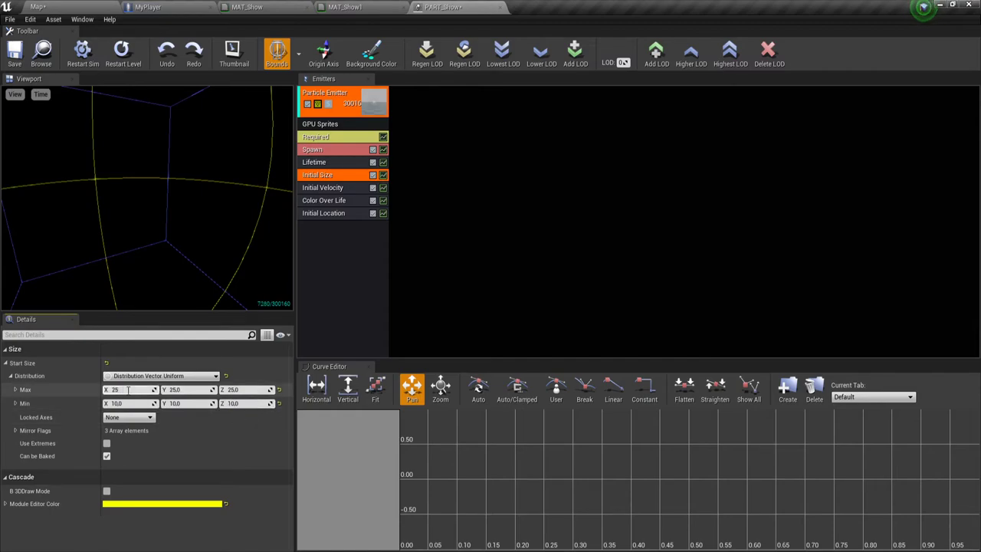
key(BackSpace)
text(0.)
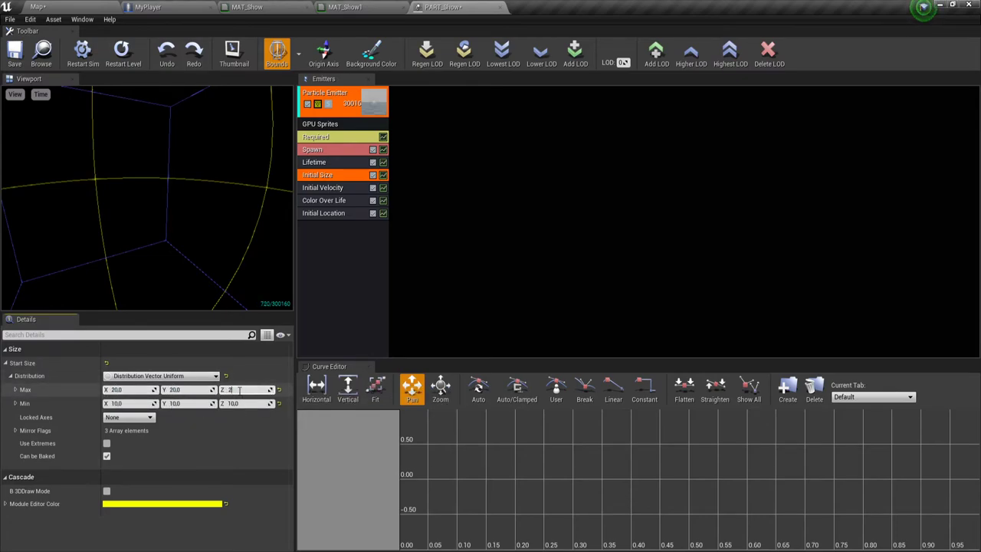
text(0)
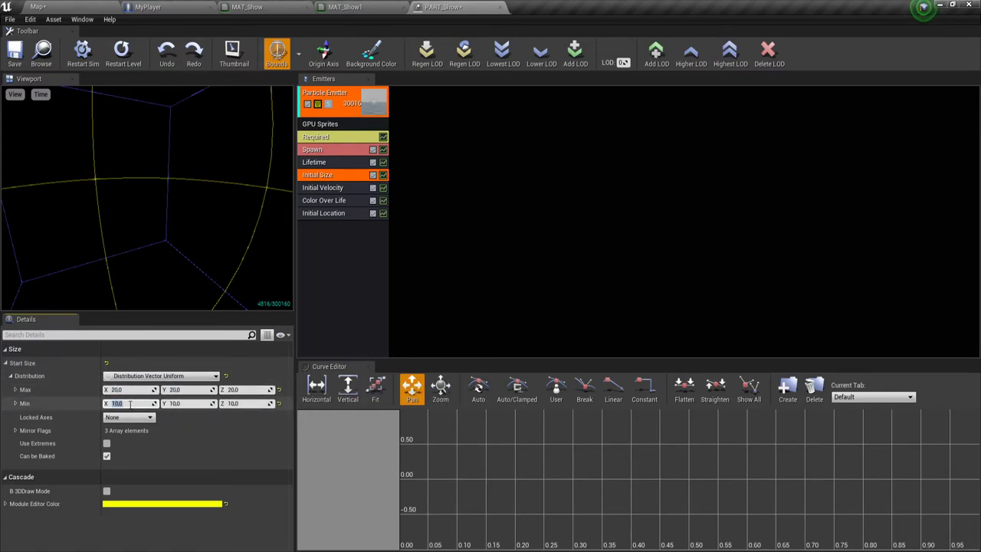
key(Tab)
text(7)
Set the Start Size Min to 7 on every axis and return to the Map level.
key(Tab)
text(7)
key(Tab)
text(7)
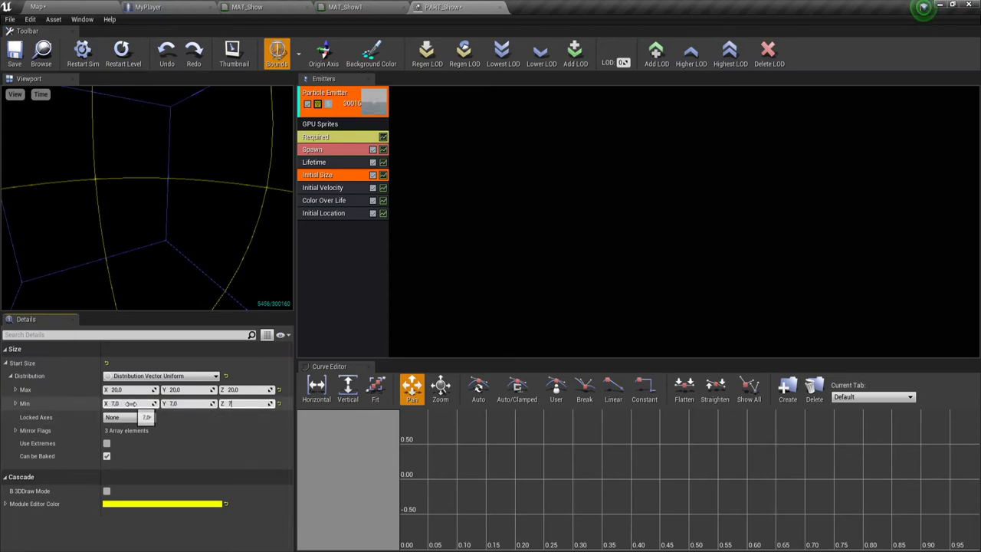
click(131, 404)
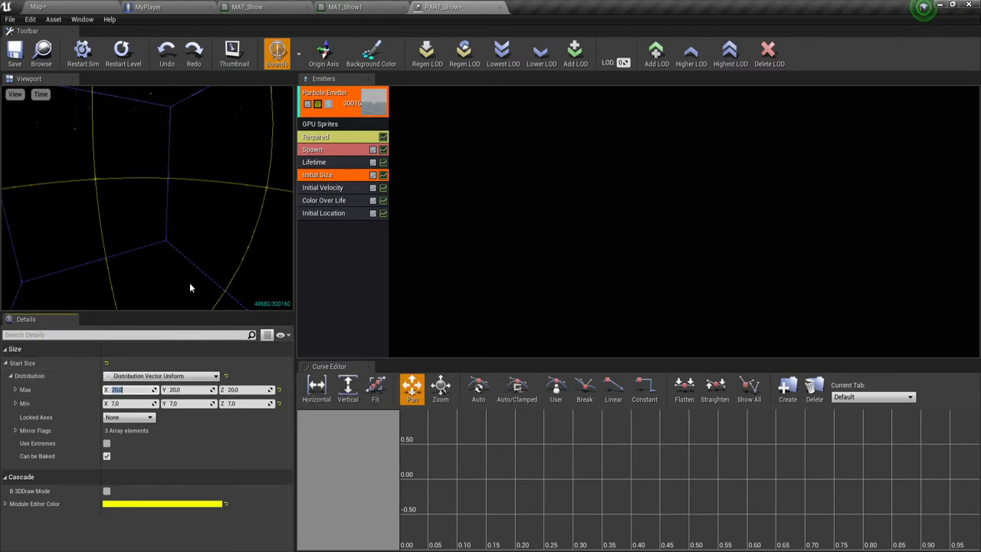
click(67, 6)
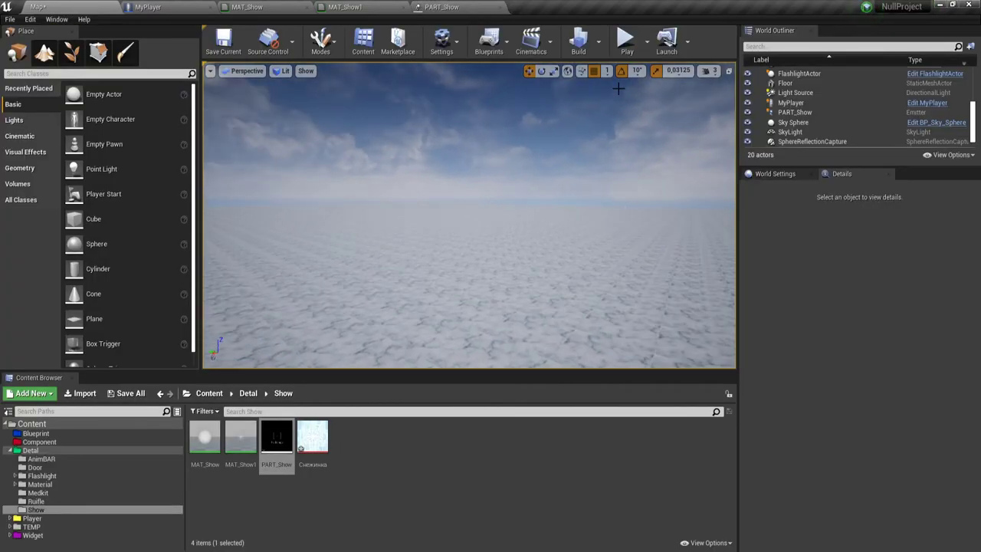
Play the level, walk the character across the snow to check flakes falling, then stop.
click(626, 39)
key(w)
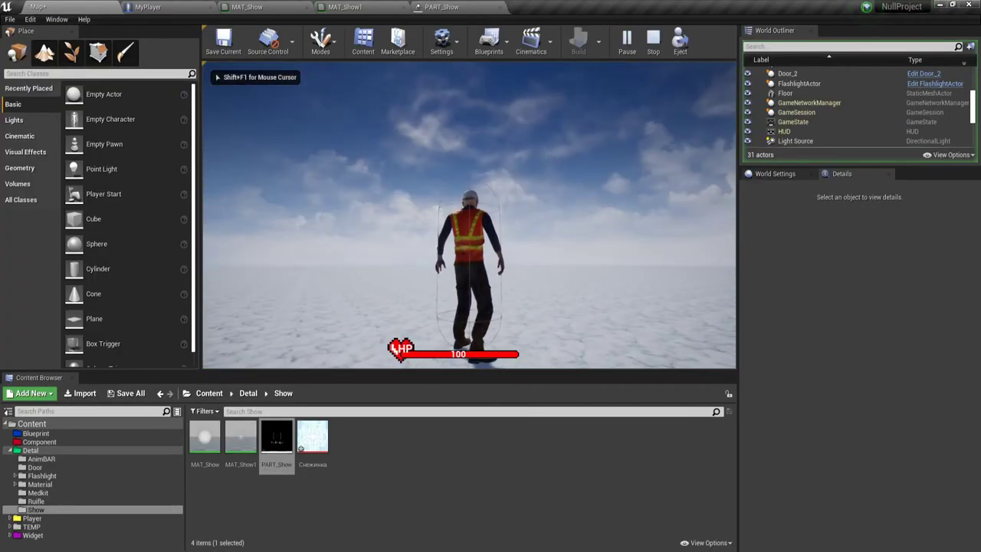
key(w)
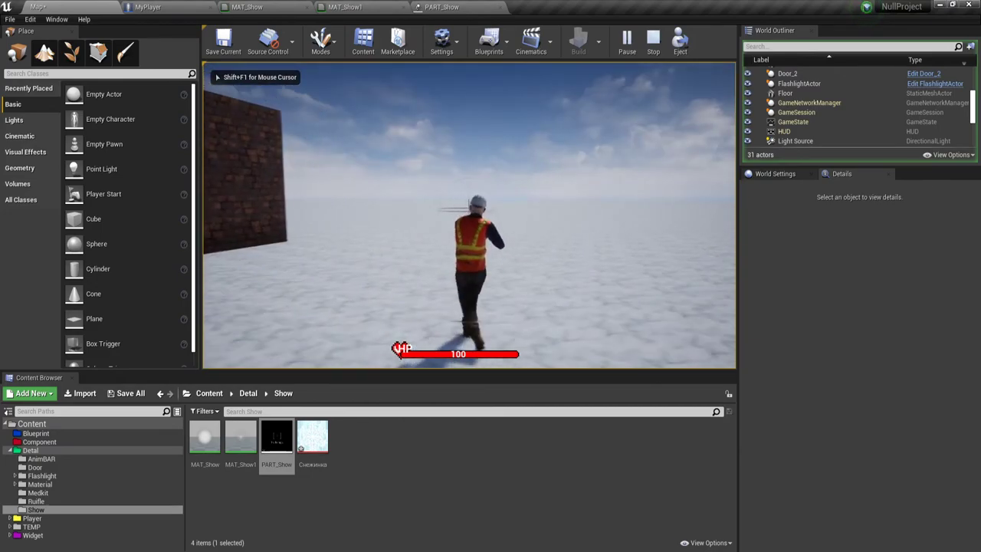
key(w)
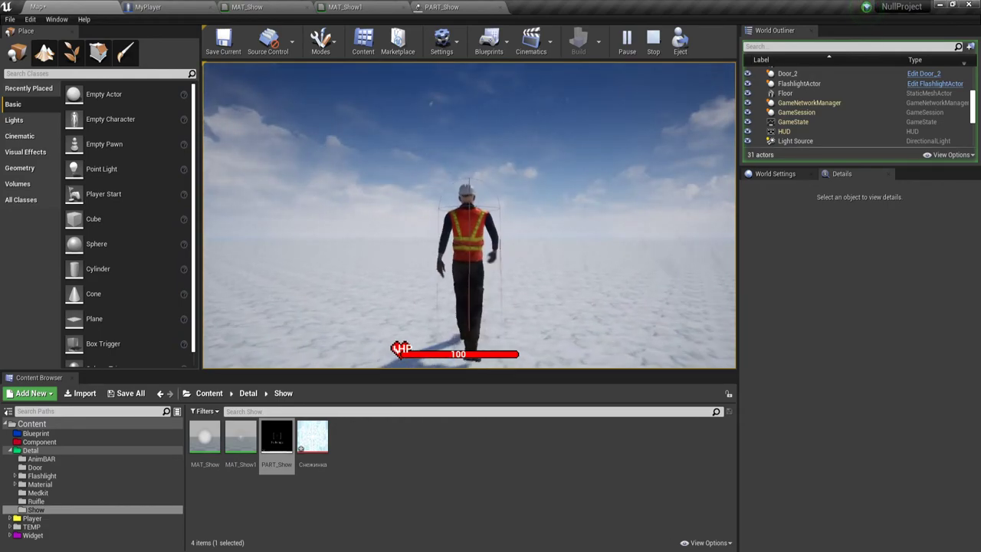
key(w)
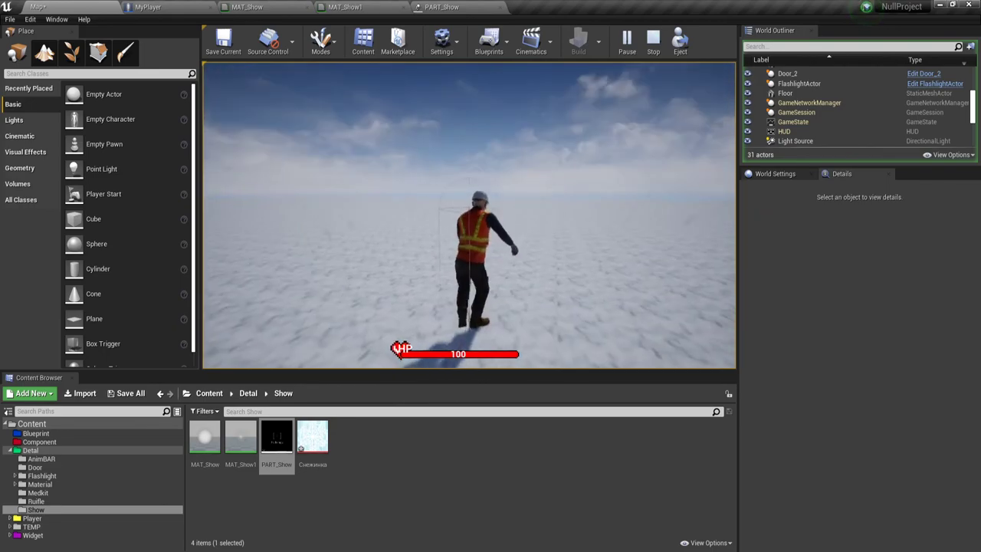
key(Escape)
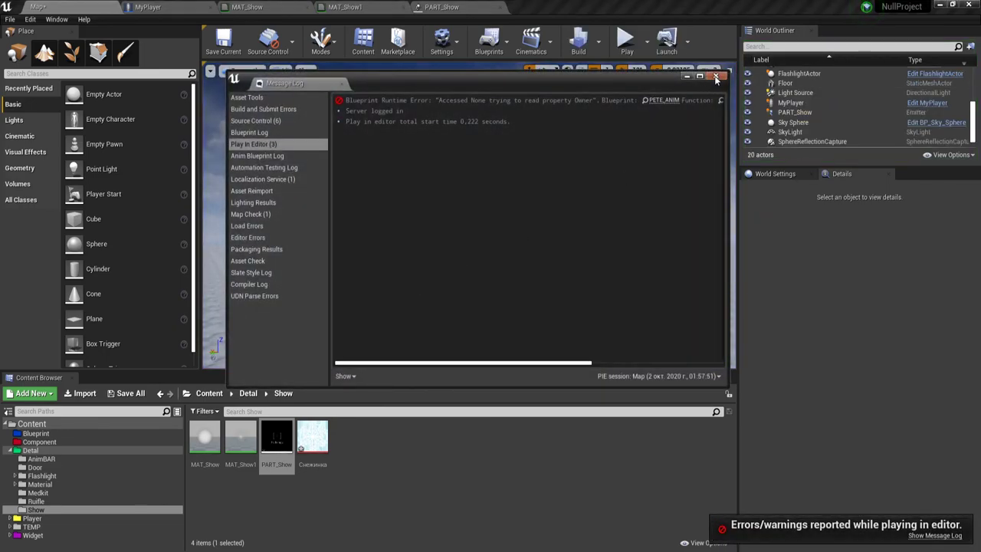
Set the Light Source directional light's intensity to 0.1 lux.
click(714, 77)
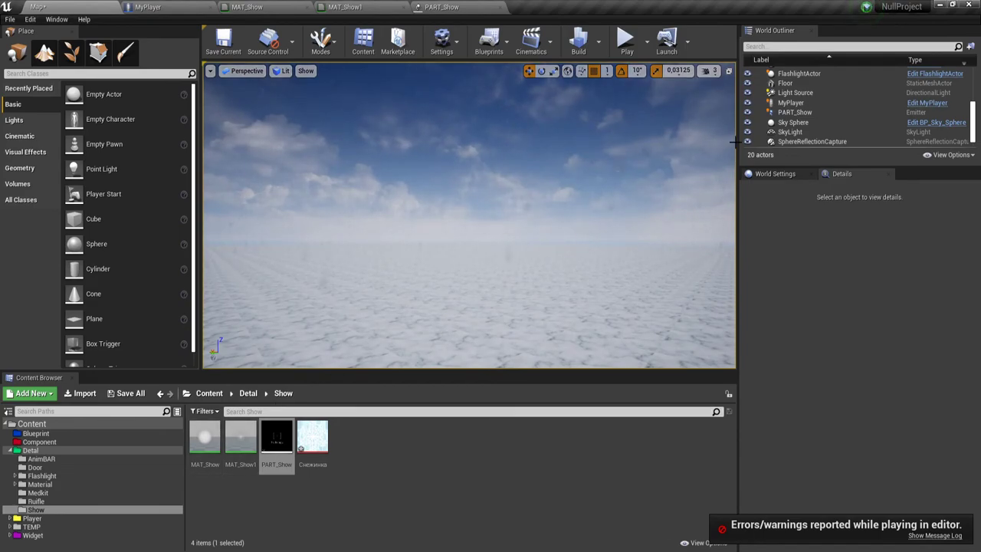
click(791, 132)
scroll(792, 132, up, 1)
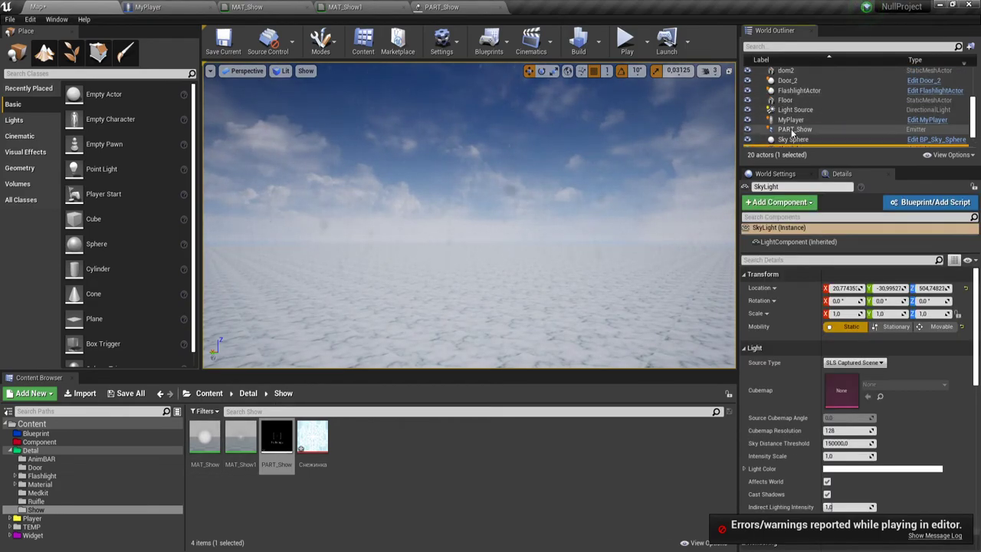
scroll(793, 130, up, 2)
scroll(794, 123, up, 2)
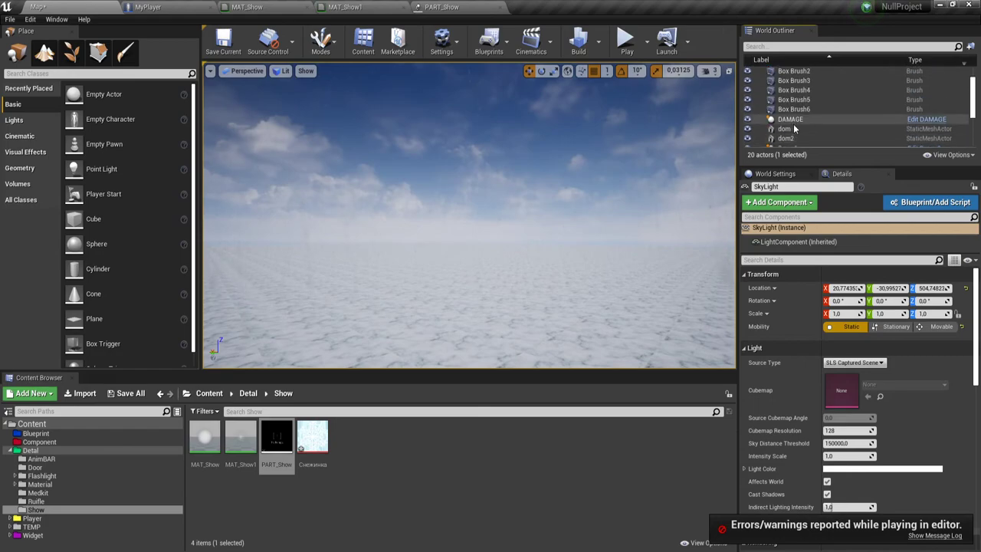
scroll(796, 119, down, 3)
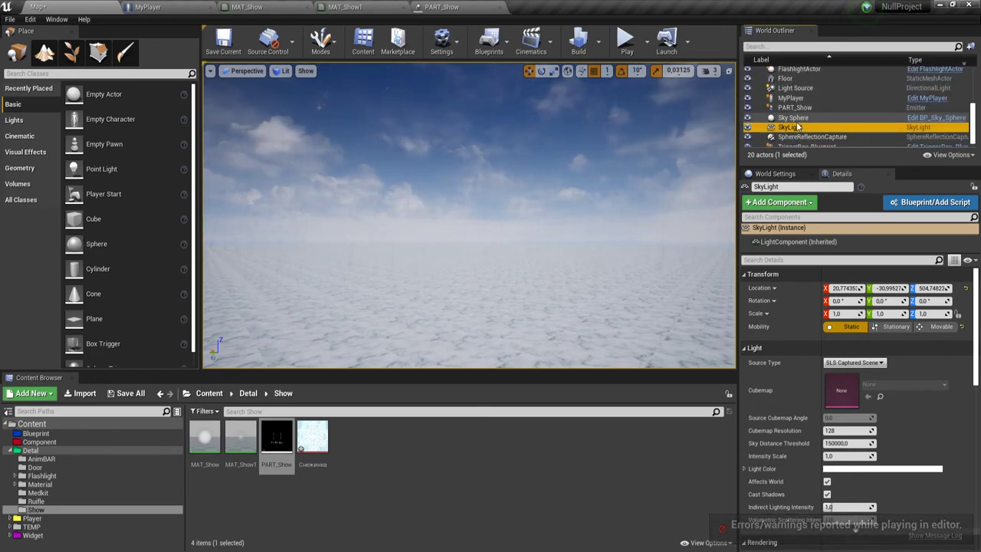
scroll(797, 125, down, 1)
scroll(797, 125, up, 1)
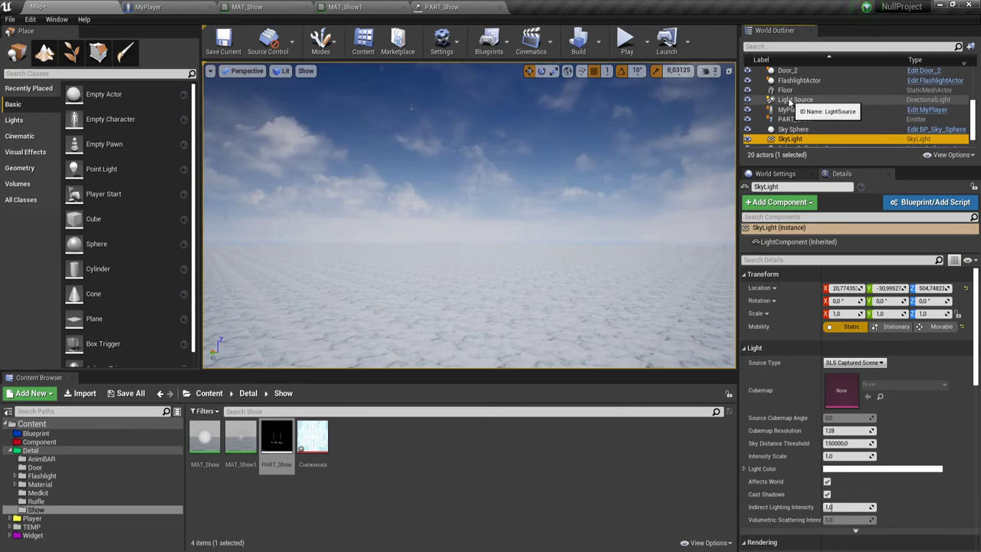
click(799, 101)
click(832, 364)
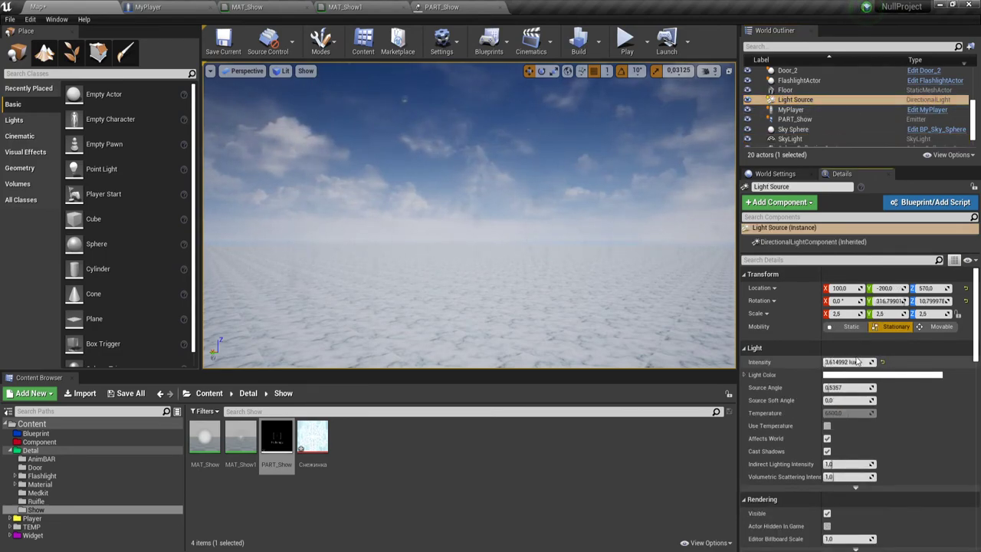
text(.1)
key(Return)
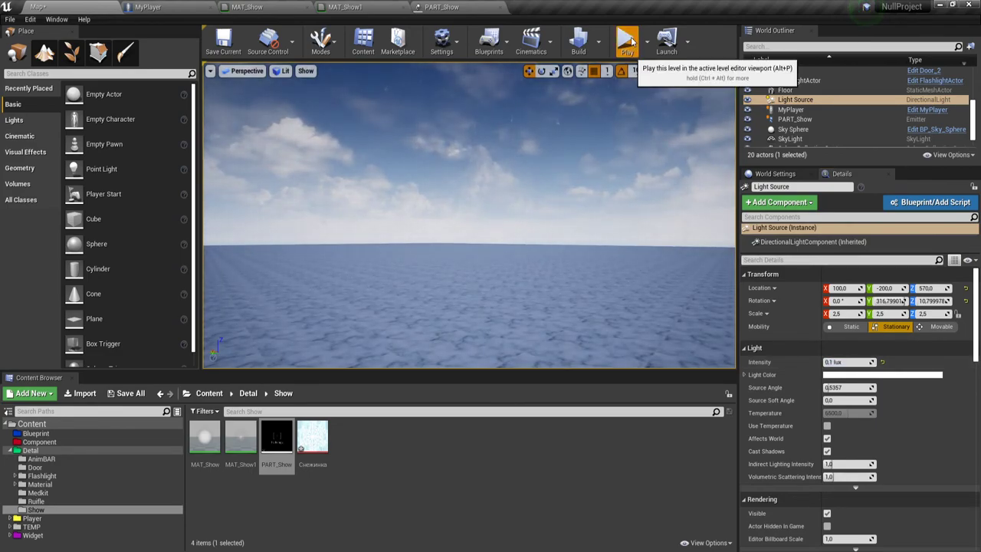
Play-test the dimmer level, stop it, and look up toward the snow emitter.
click(629, 40)
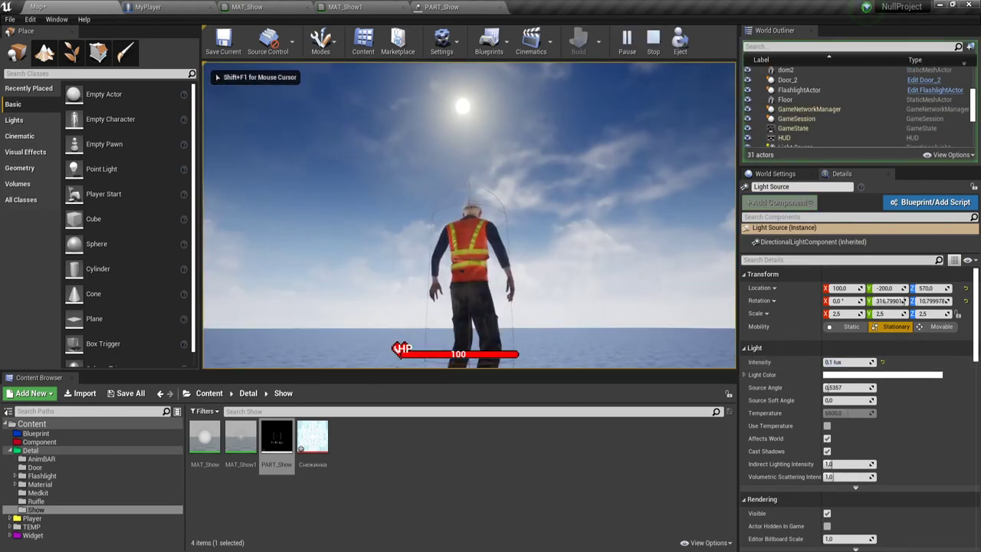
key(Escape)
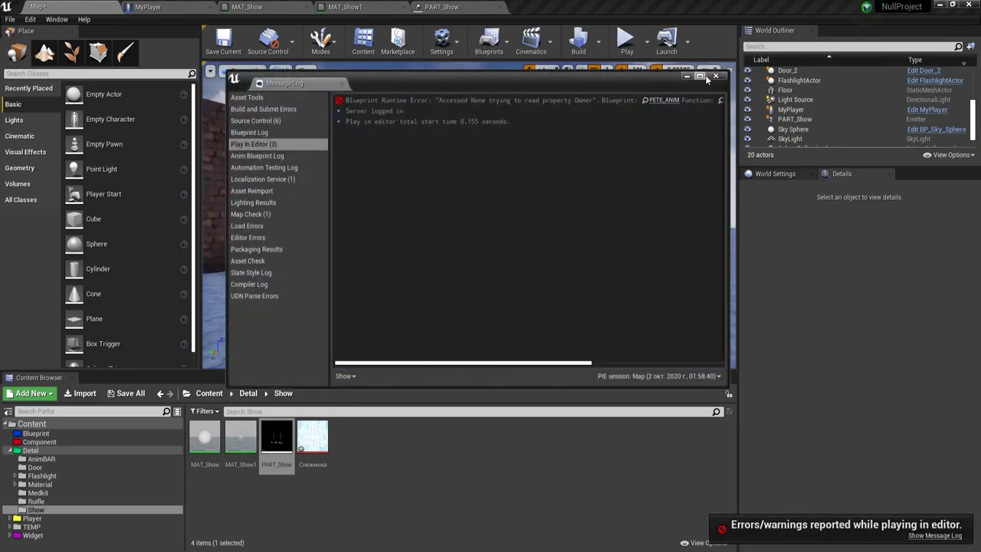
click(716, 75)
right_drag(468, 192, 469, 154)
right_drag(439, 209, 438, 138)
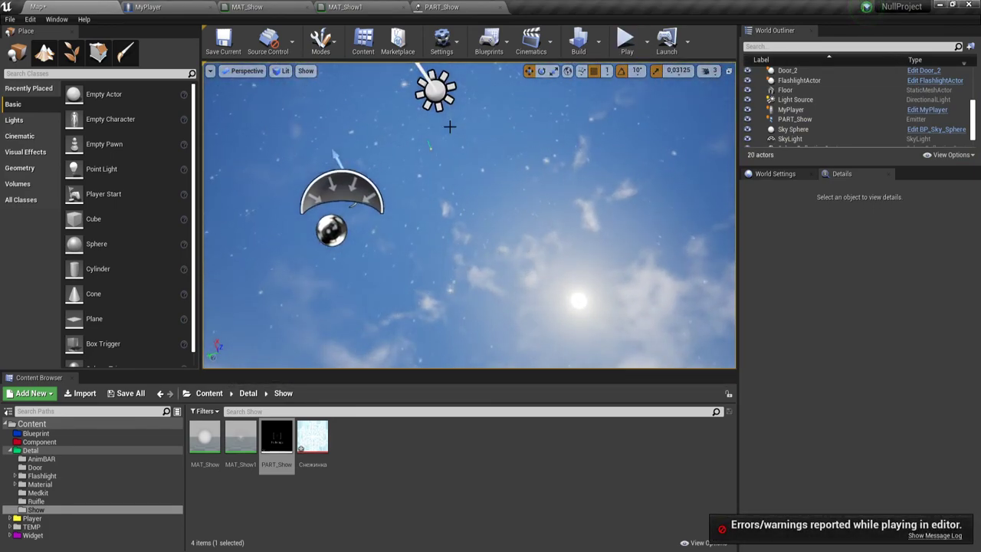
Lower the PART_Show snow emitter from Z 3575 to about 2004, then play-test the level walking the character.
click(435, 153)
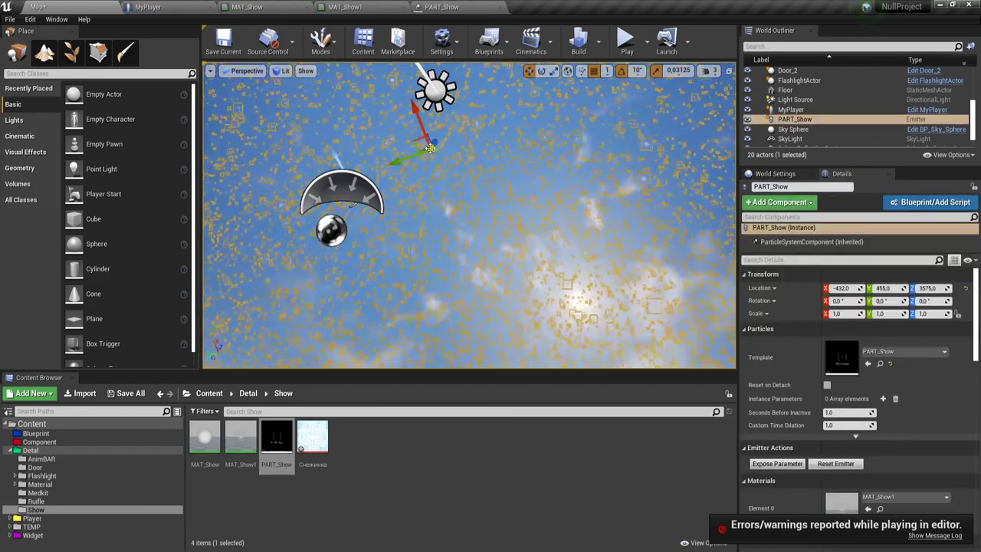
drag(437, 153, 419, 186)
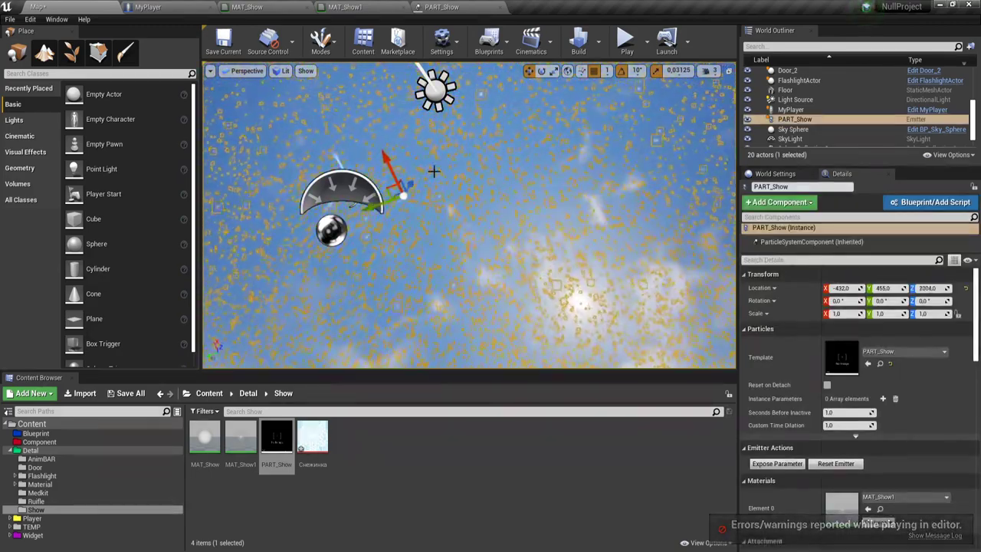
click(623, 39)
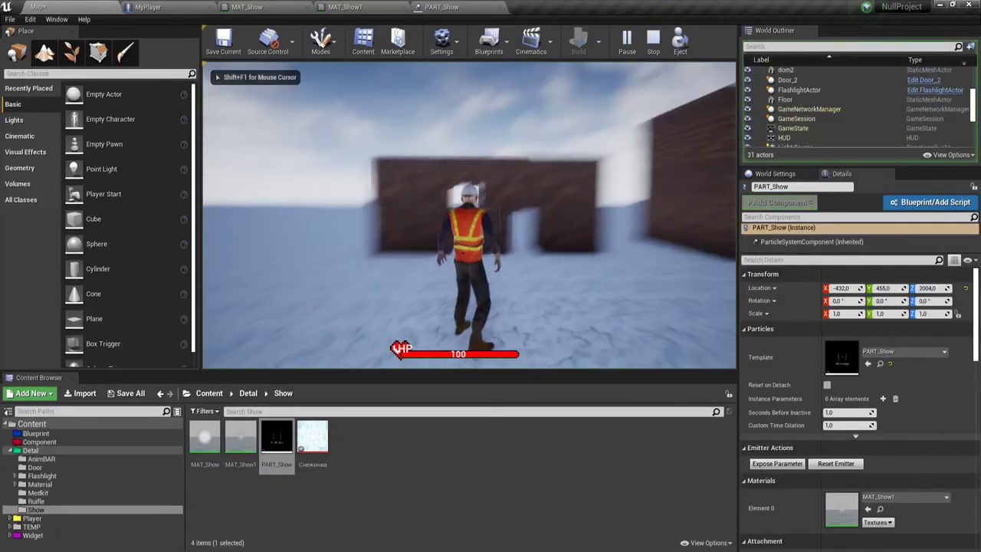
key(w)
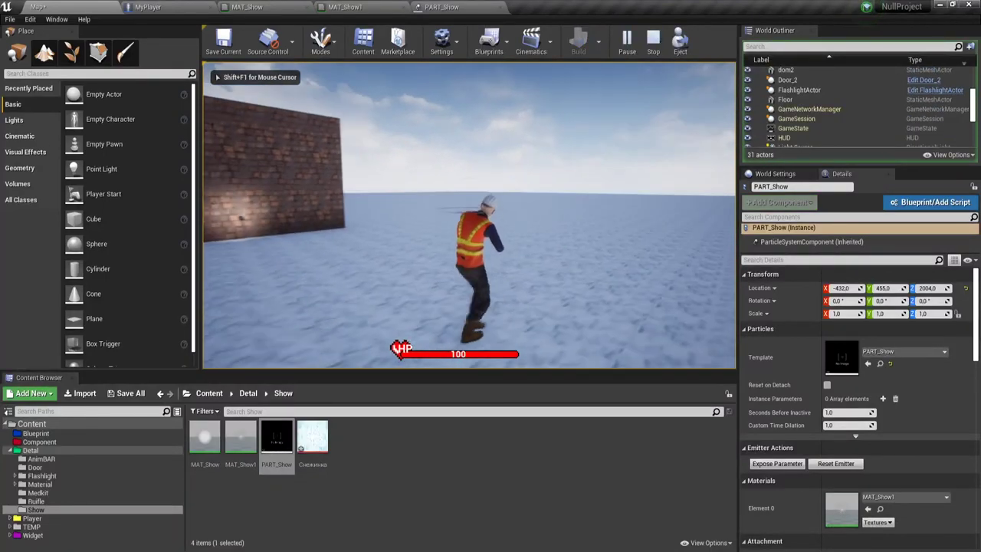